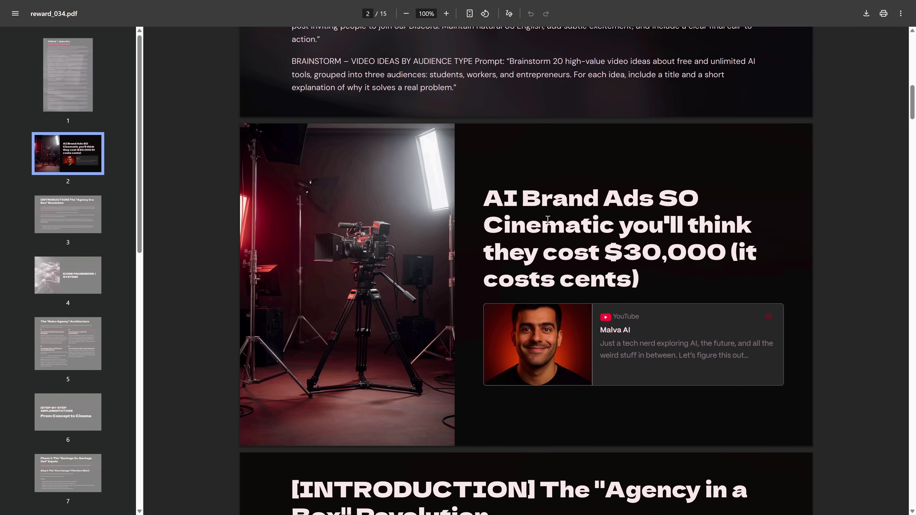
# Select and then clear the page-2 heading of the PDF guide, and scroll back to page 1.
pyautogui.moveTo(547, 220); pyautogui.dragTo(631, 258)
pyautogui.scroll(1, 631, 258)
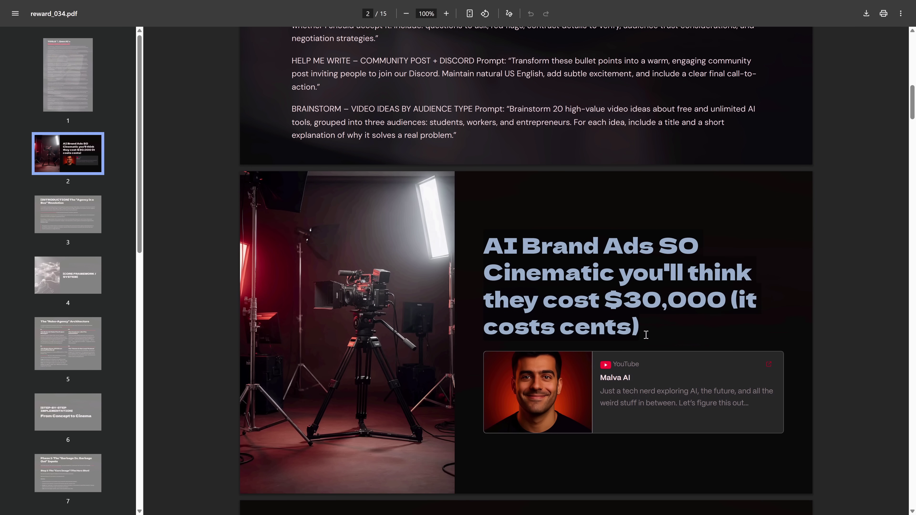
pyautogui.click(653, 329)
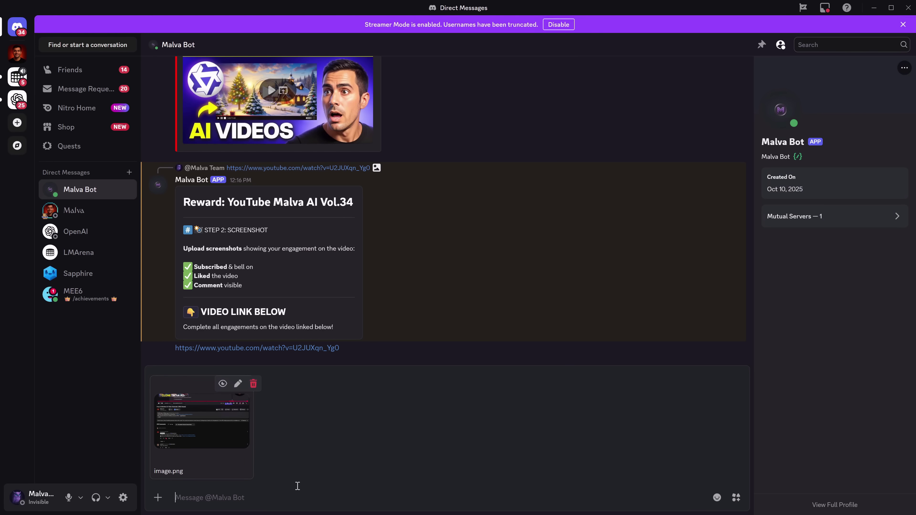
pyautogui.press('Return')
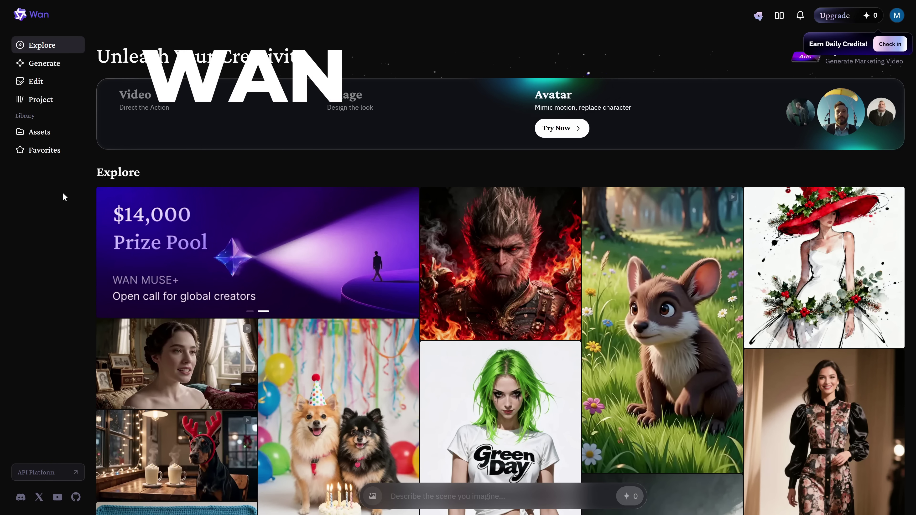
# Scroll down through the Wan Explore gallery feed.
pyautogui.scroll(-1, 311, 257)
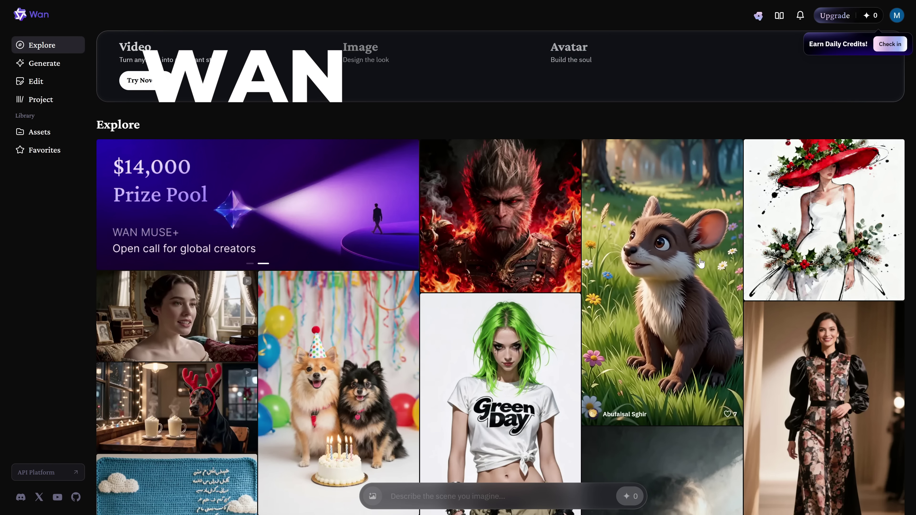
pyautogui.scroll(-1, 721, 282)
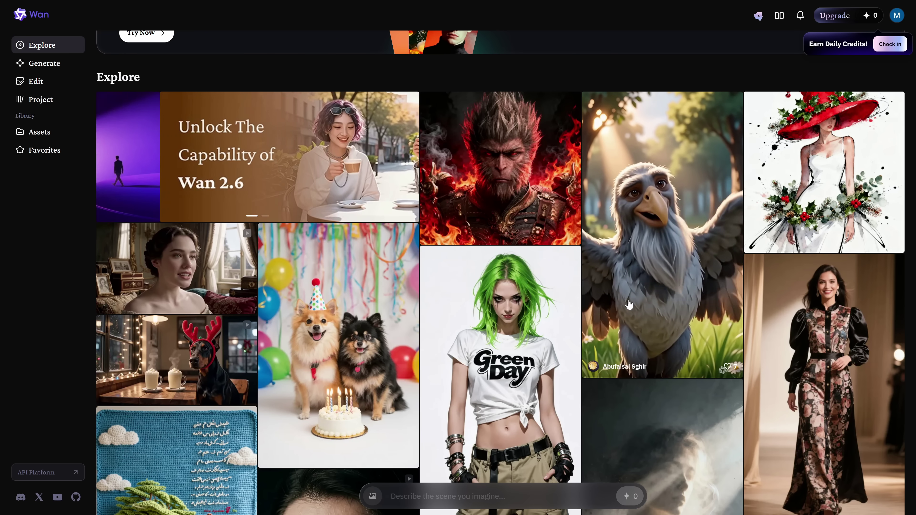
pyautogui.scroll(-1, 515, 324)
pyautogui.scroll(-5, 515, 323)
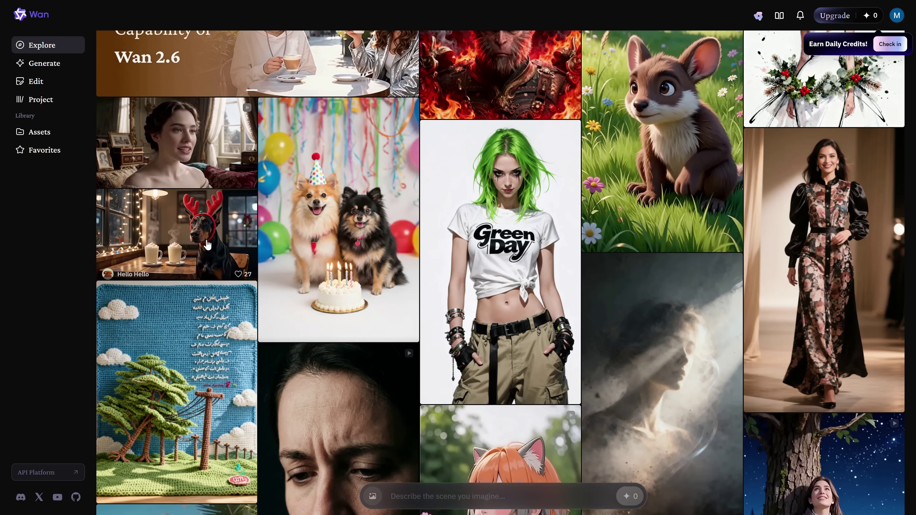
pyautogui.scroll(-2, 386, 287)
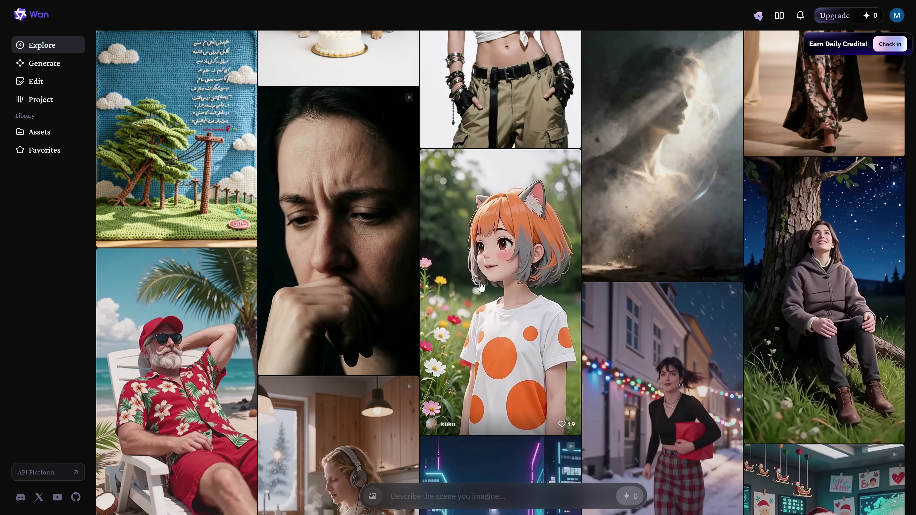
pyautogui.scroll(-3, 480, 286)
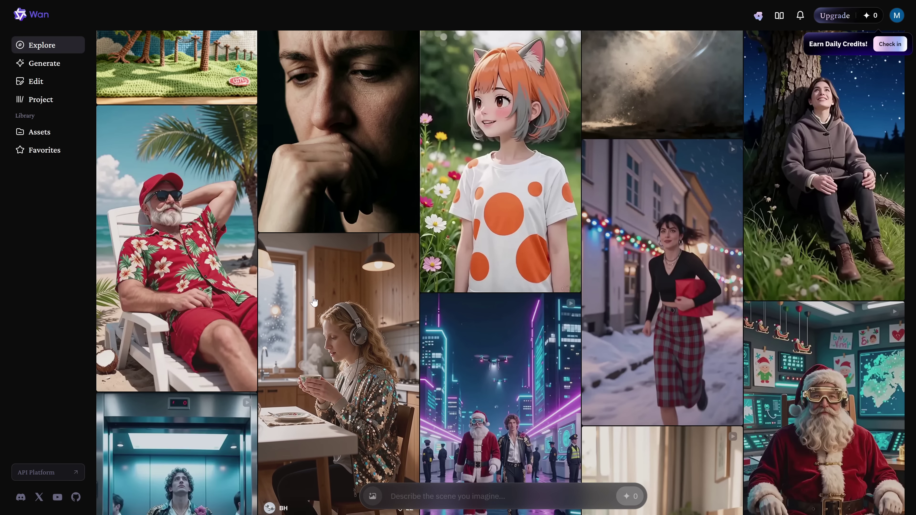
pyautogui.scroll(-1, 313, 301)
pyautogui.scroll(-2, 198, 269)
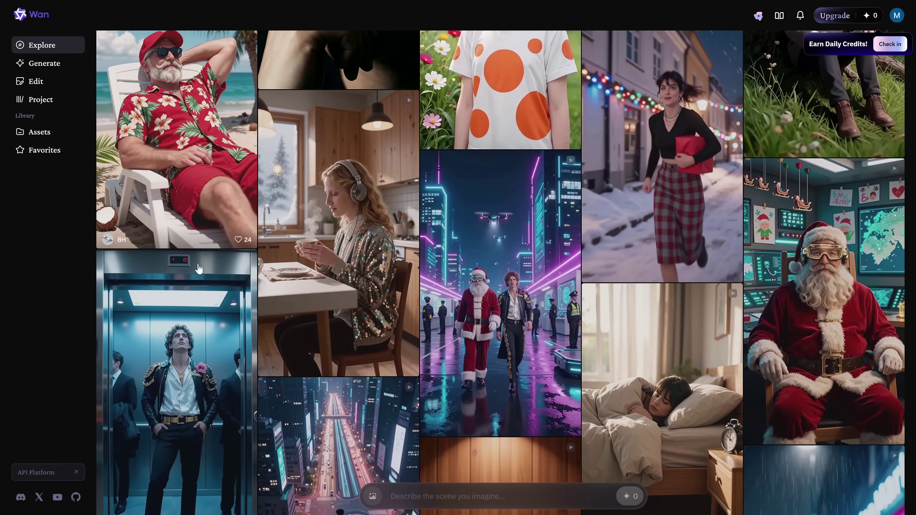
pyautogui.scroll(-2, 453, 328)
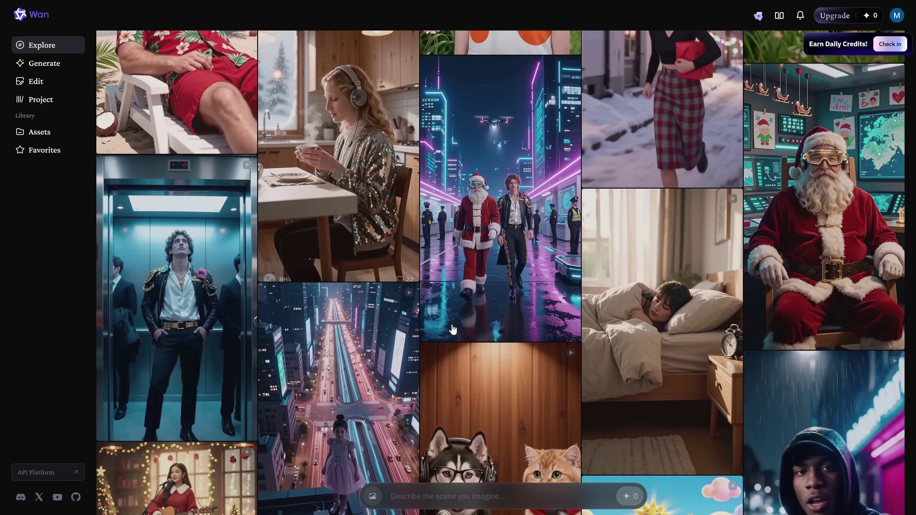
pyautogui.scroll(-4, 453, 329)
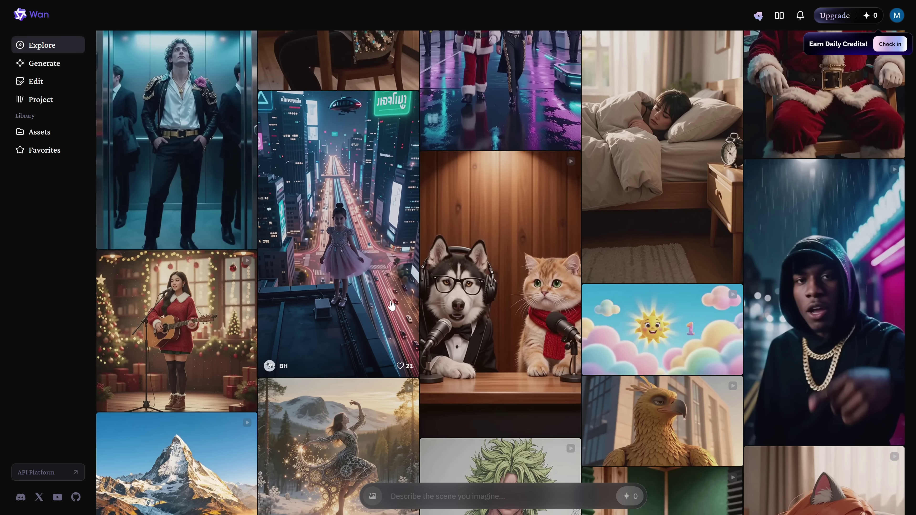
# Open a gallery video's detail view, then switch to the image editing page.
pyautogui.click(468, 309)
pyautogui.moveTo(730, 89)
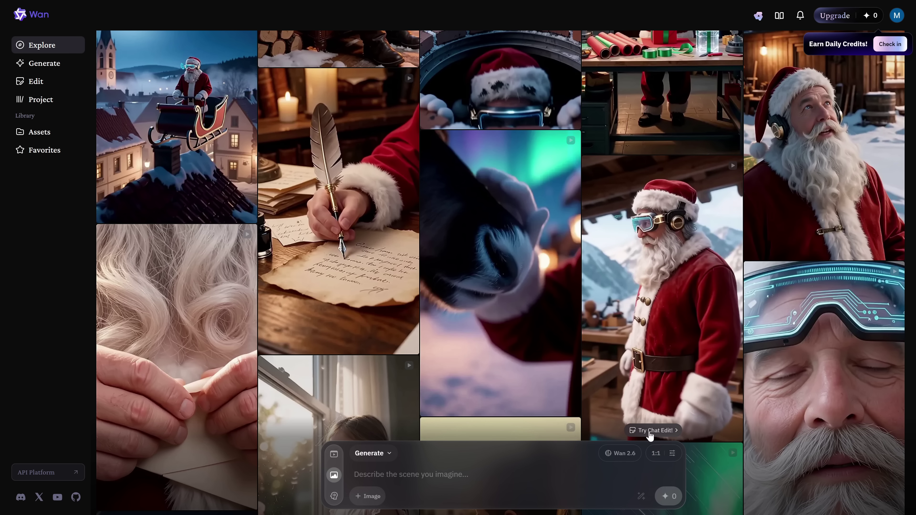
pyautogui.click(650, 430)
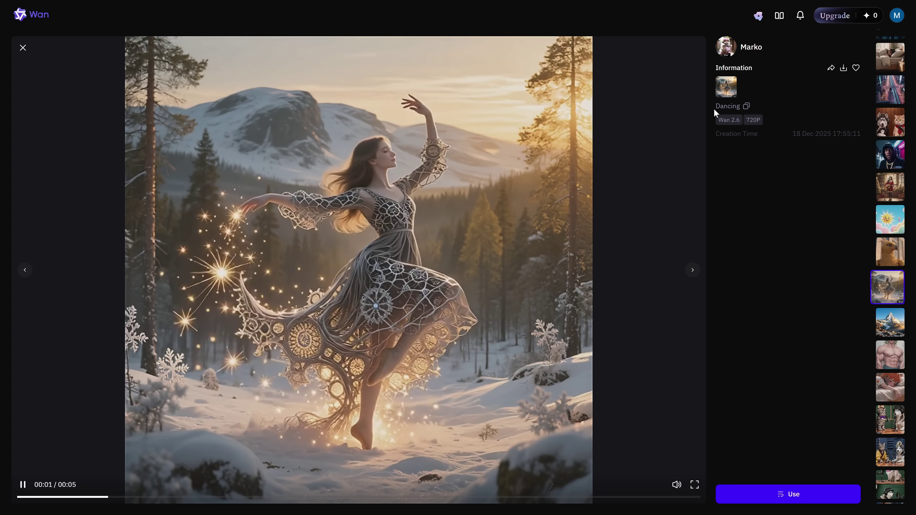
pyautogui.moveTo(727, 87)
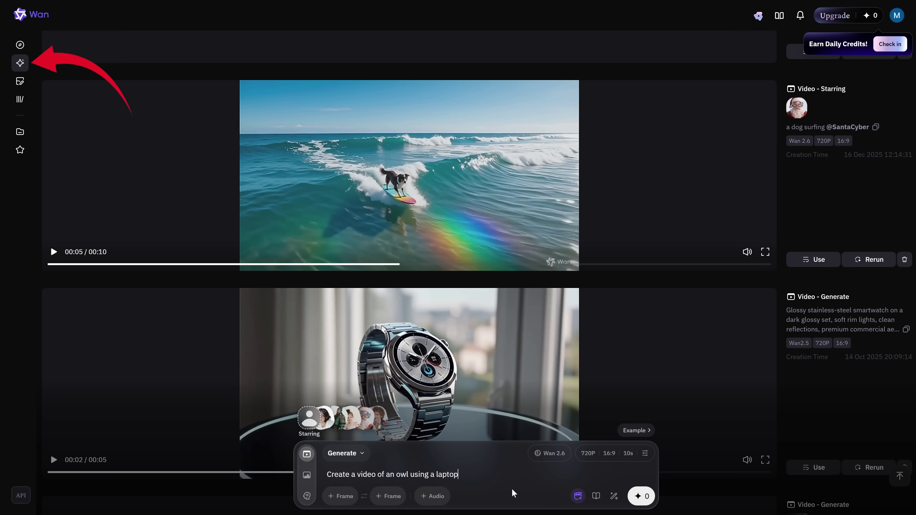
# Check the Wan 2.6 model list and the 720P, 16:9, 10s video settings.
pyautogui.click(555, 454)
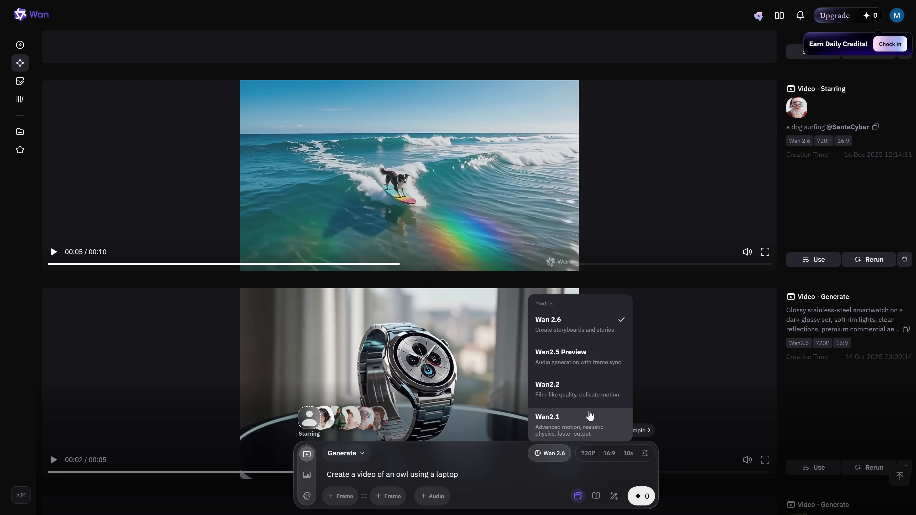
pyautogui.click(585, 453)
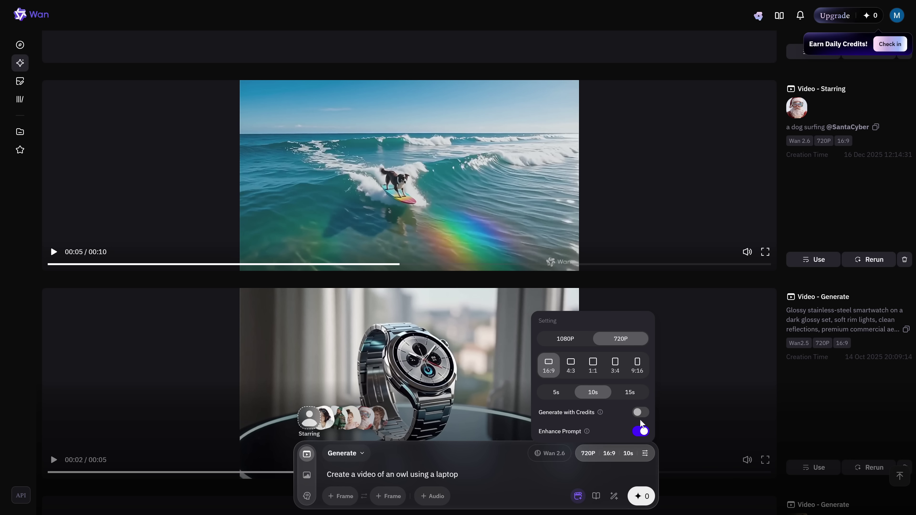
pyautogui.click(506, 466)
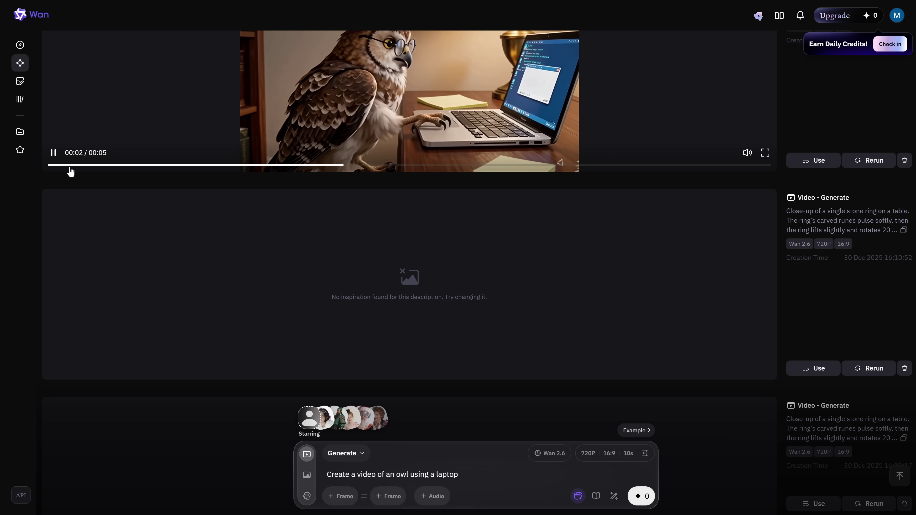
# Scrub through the generated owl-with-laptop video, then open the attic cat video.
pyautogui.moveTo(69, 172); pyautogui.dragTo(49, 171)
pyautogui.scroll(3, 541, 222)
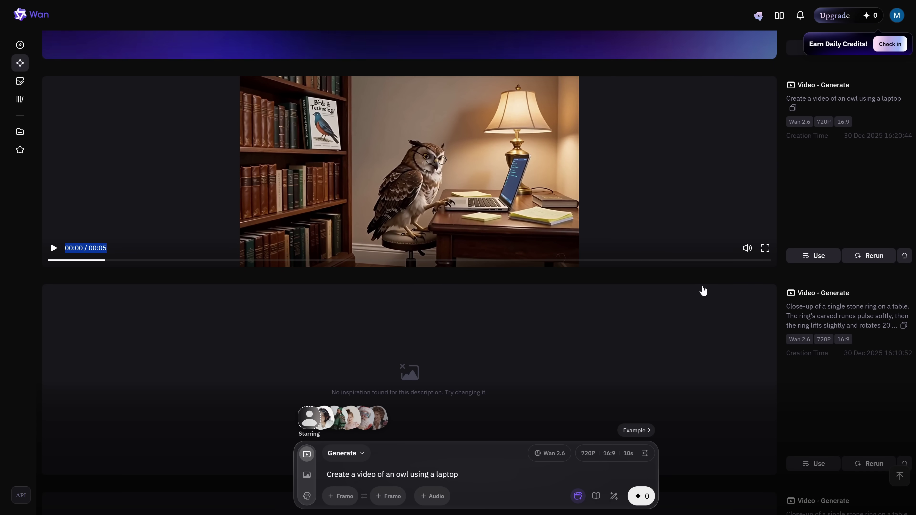
pyautogui.click(404, 179)
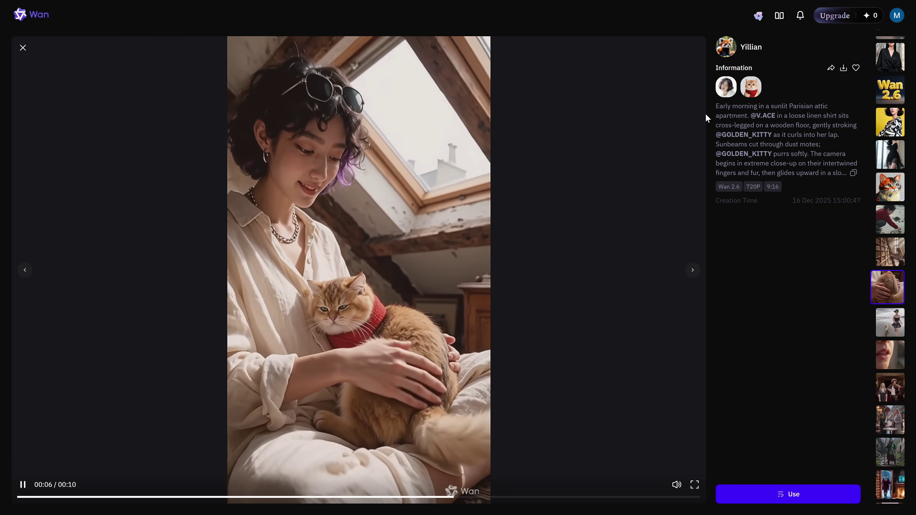
# Flip through community videos, then bring up the 720P, 16:9, 5s settings on Generate.
pyautogui.scroll(-1, 503, 238)
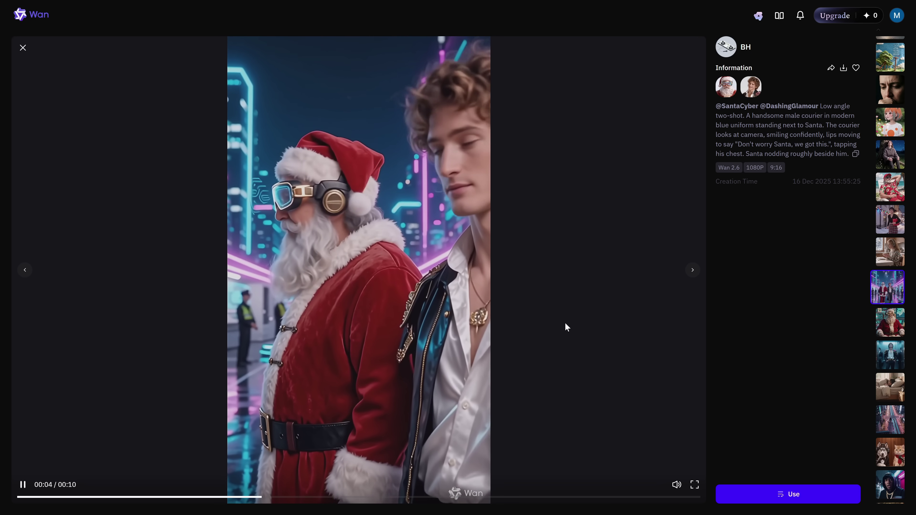
pyautogui.moveTo(727, 93)
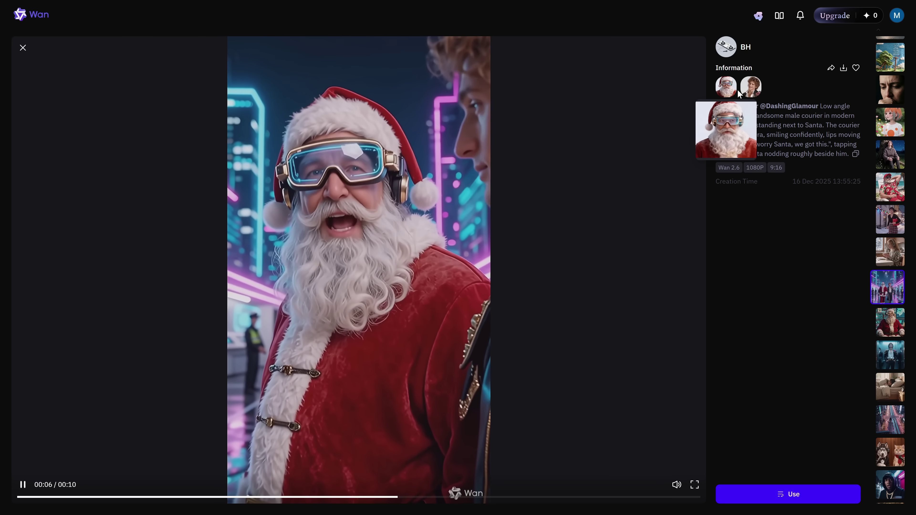
pyautogui.moveTo(760, 93)
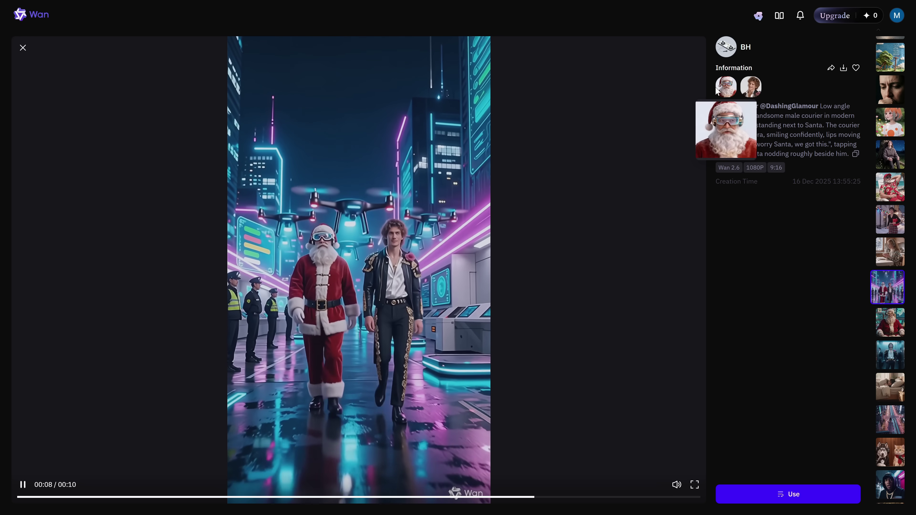
pyautogui.scroll(-2, 194, 179)
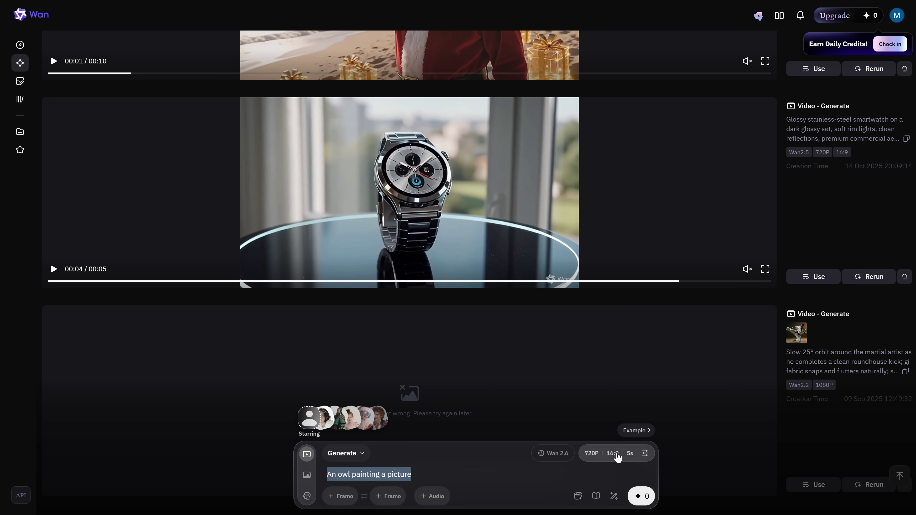
pyautogui.click(618, 456)
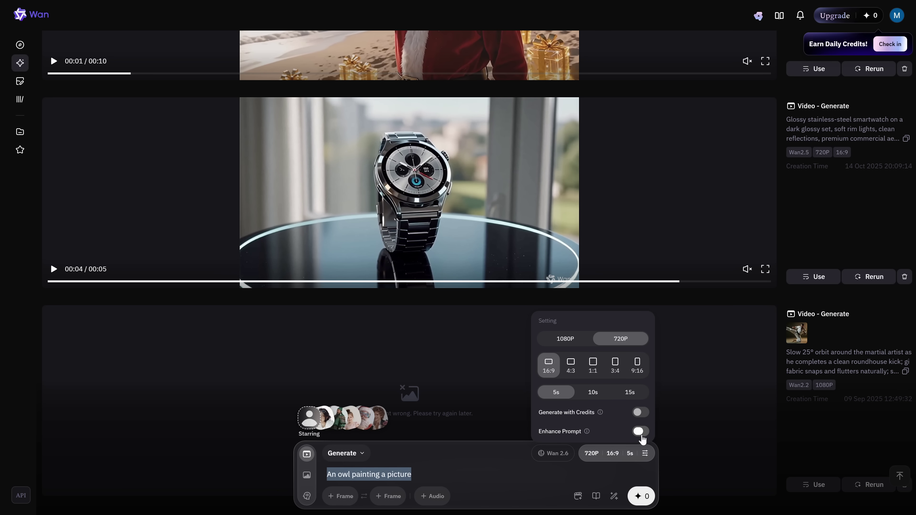
# Generate the 'An owl painting a picture' video.
pyautogui.click(643, 497)
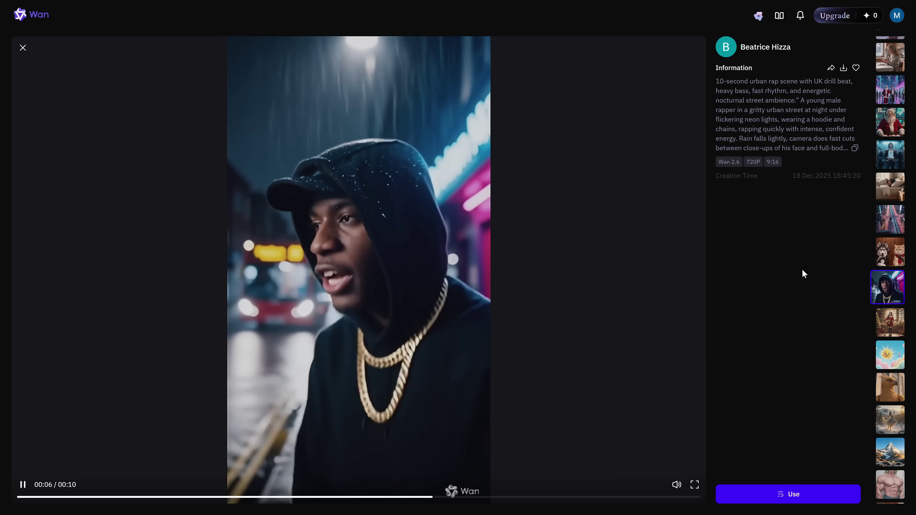
# Close the video viewer and return to the video generation page.
pyautogui.click(23, 48)
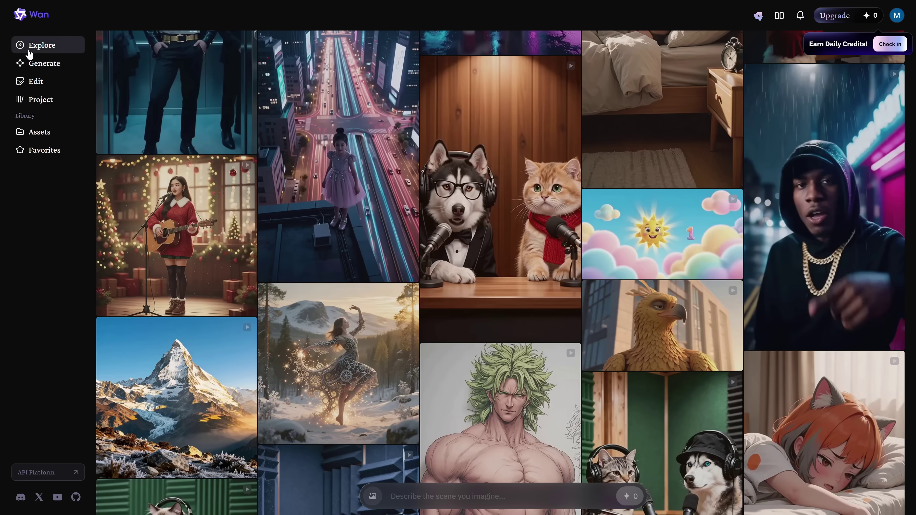
pyautogui.click(25, 61)
pyautogui.scroll(2, 574, 222)
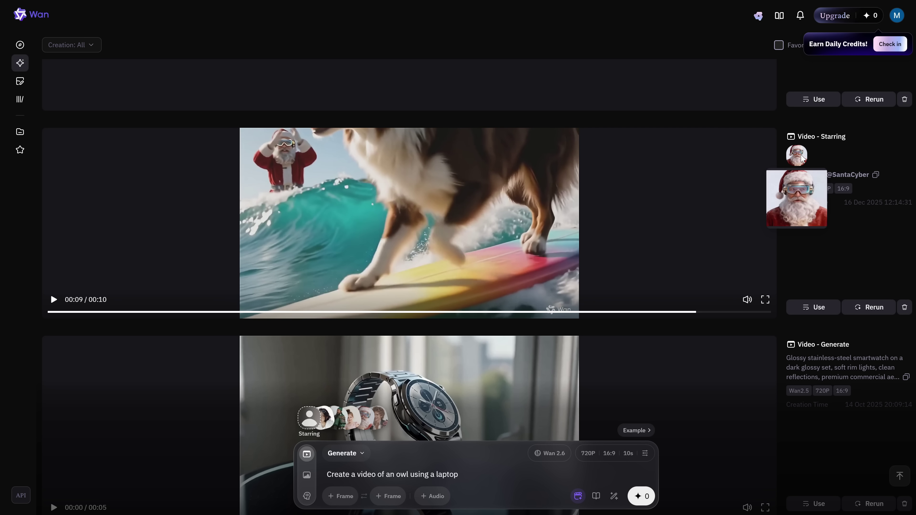
# Switch the creator to speech-to-video avatar mode and open the Calm Boy voice settings.
pyautogui.scroll(-6, 801, 158)
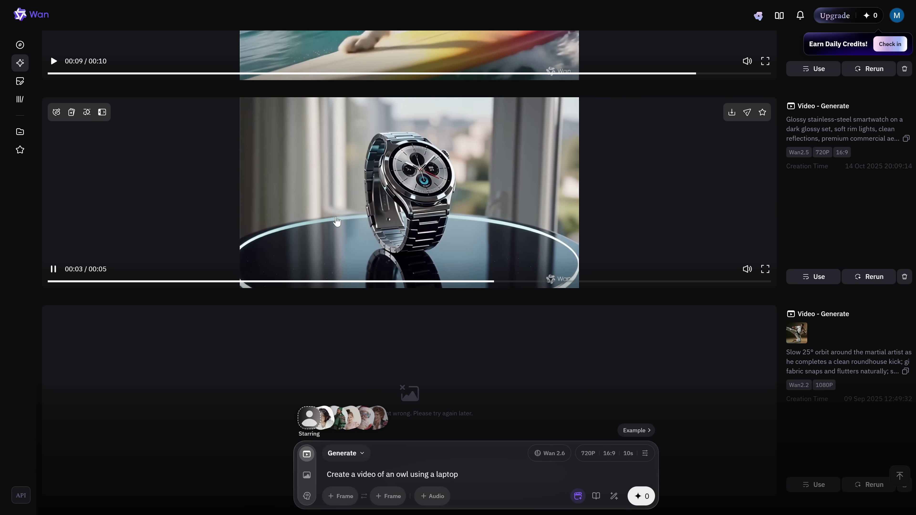
pyautogui.scroll(4, 336, 221)
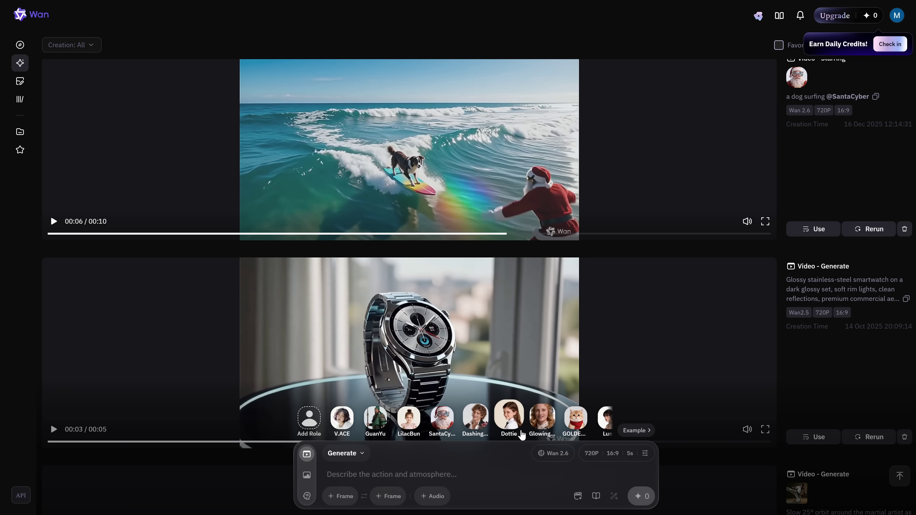
pyautogui.click(317, 497)
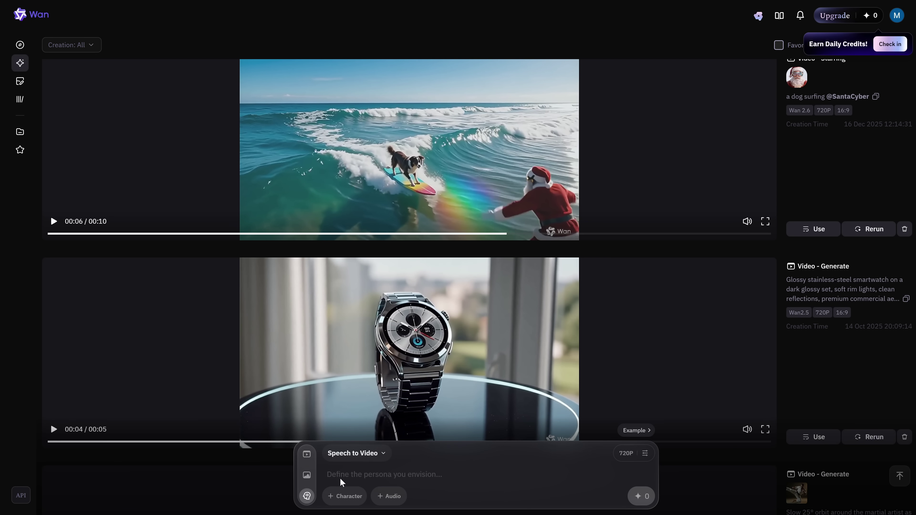
pyautogui.click(388, 496)
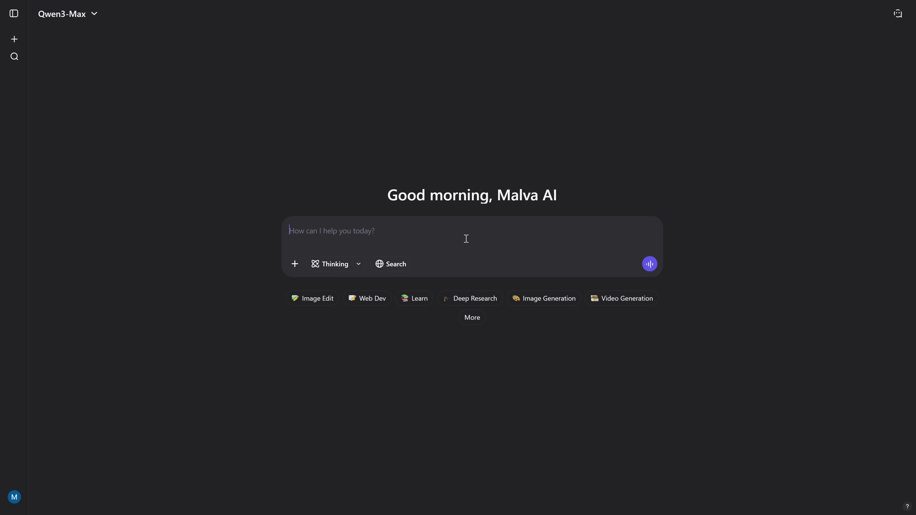
# Request a Video Generation with the pasted owl-driving-a-car prompt.
pyautogui.click(469, 317)
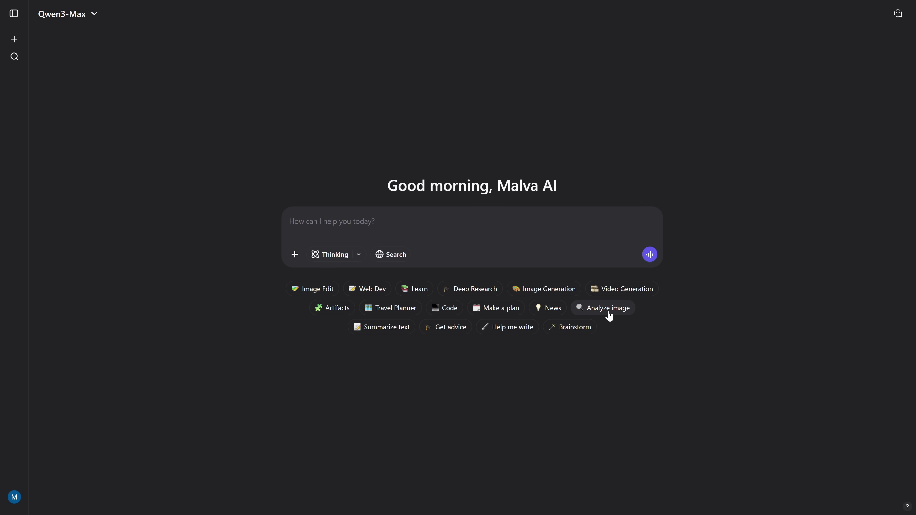
pyautogui.click(621, 295)
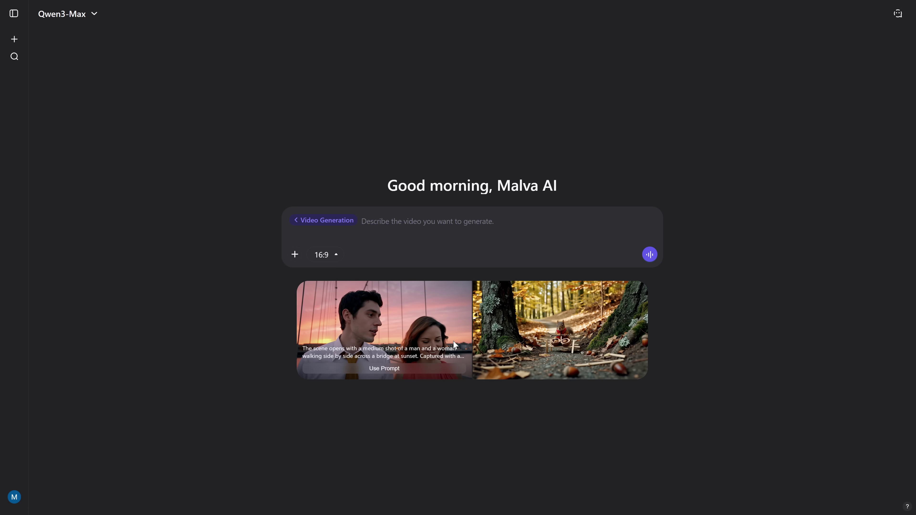
pyautogui.moveTo(615, 347)
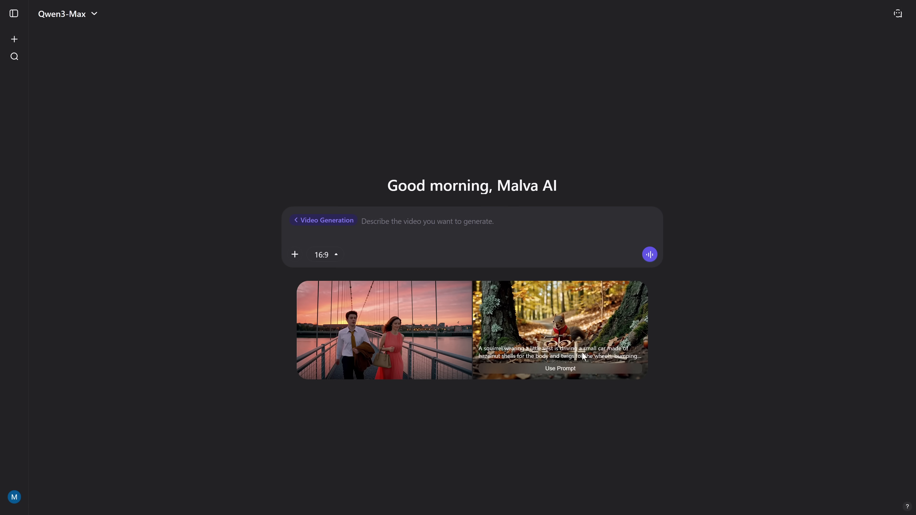
pyautogui.write('Create a video of an owl driving a car')
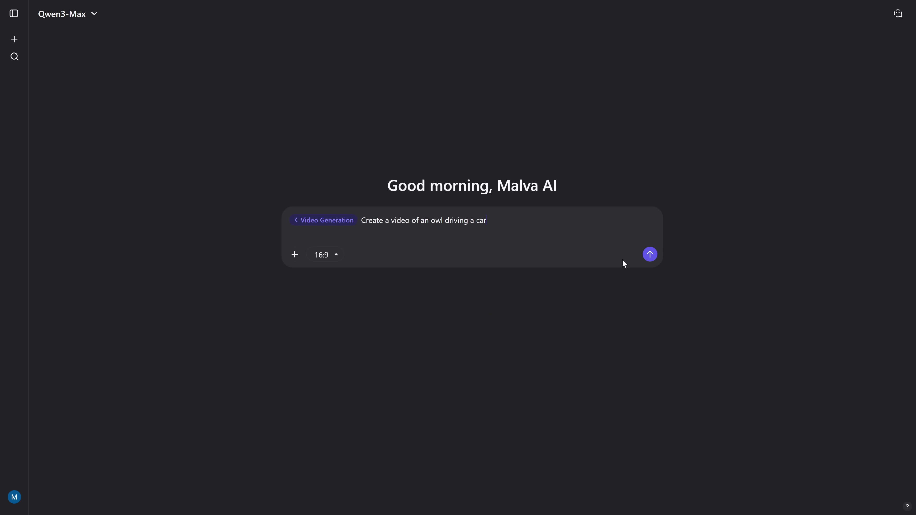
pyautogui.click(650, 255)
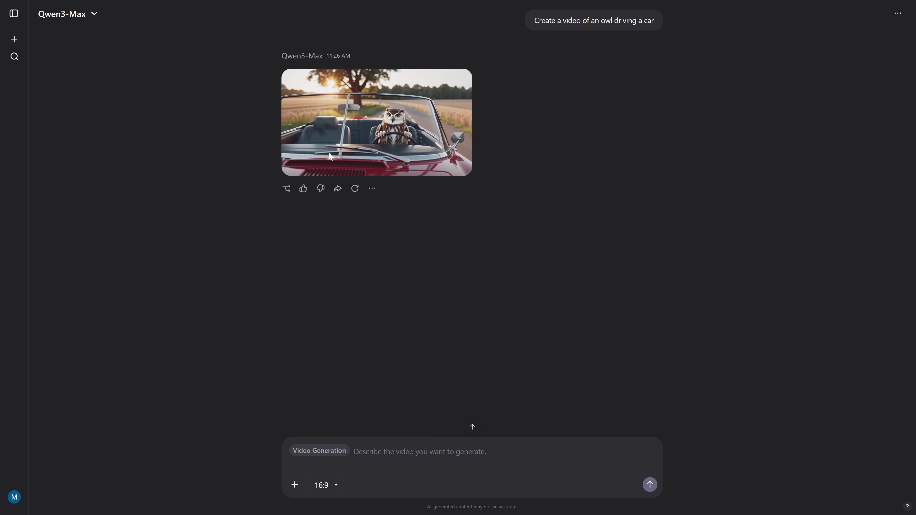
# Play the generated owl driving a car video full size, then close it.
pyautogui.click(367, 129)
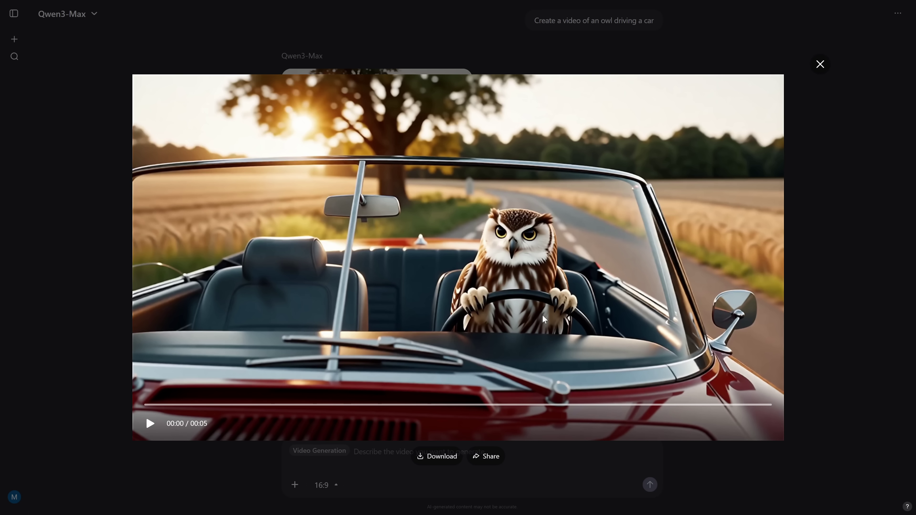
pyautogui.click(149, 424)
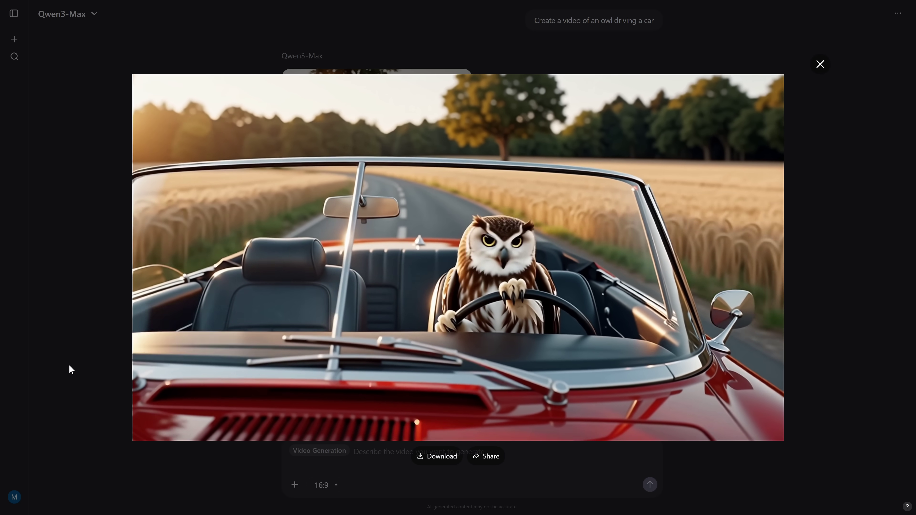
pyautogui.click(66, 346)
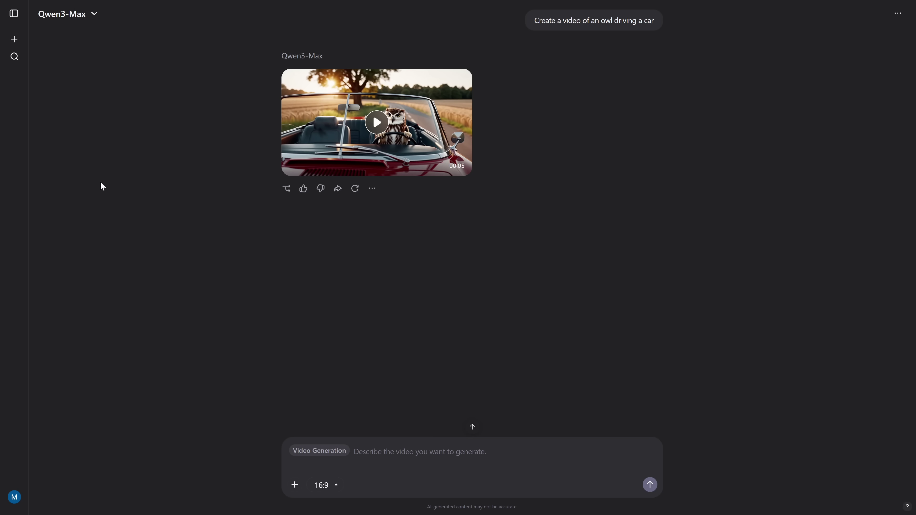
# Reopen the earlier free AI tools chat and follow it to the beautiful-people image generator.
pyautogui.click(14, 15)
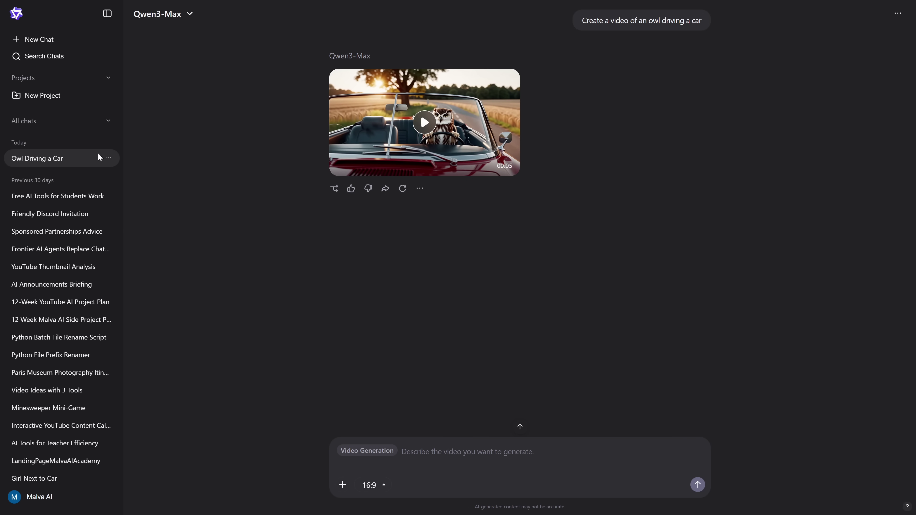
pyautogui.click(77, 197)
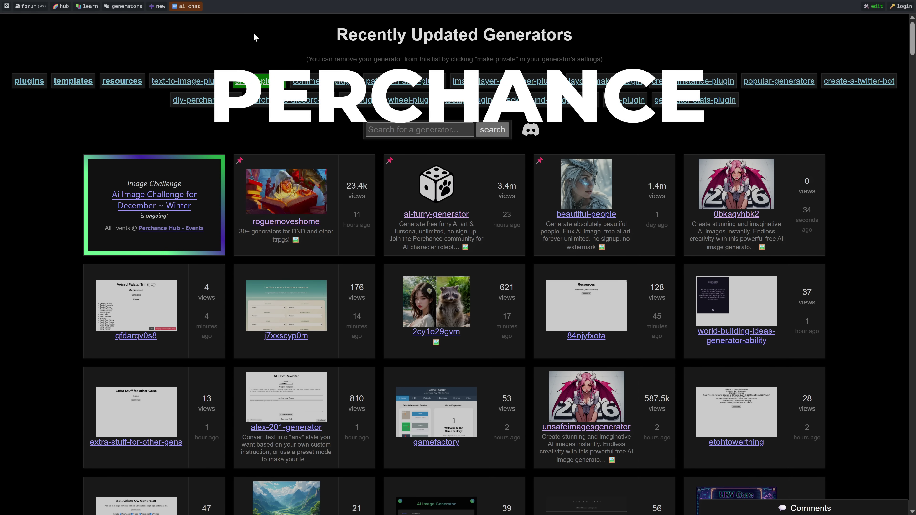
pyautogui.click(676, 30)
pyautogui.scroll(-8, 714, 41)
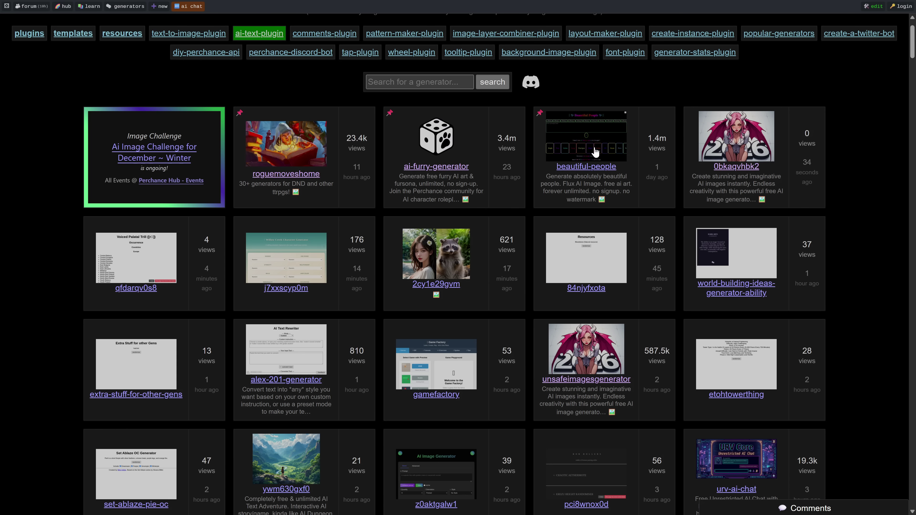
pyautogui.click(603, 145)
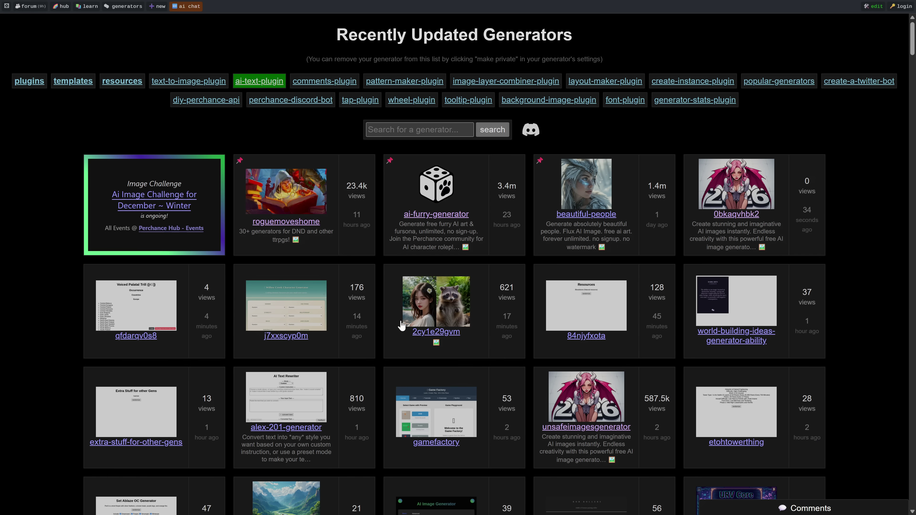
# Browse the Recently Updated Generators grid and open unsafeimagesgenerator.
pyautogui.scroll(-3, 402, 325)
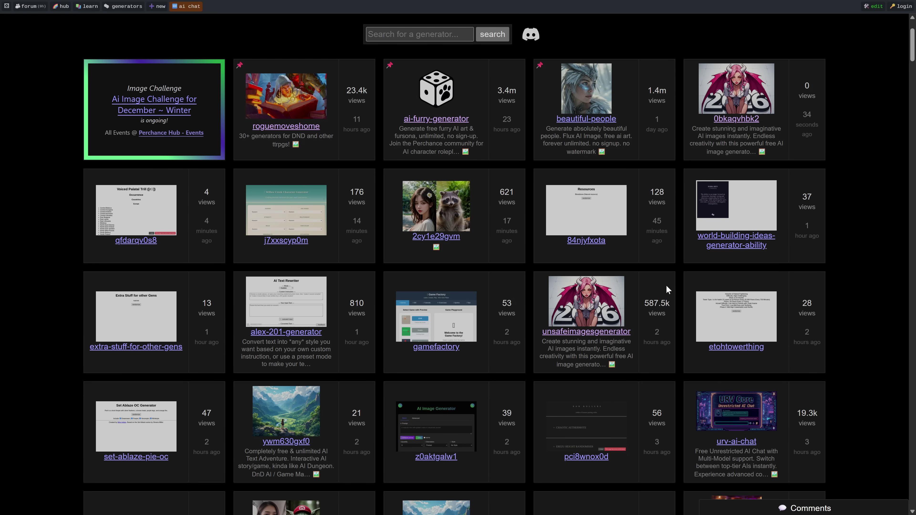
pyautogui.scroll(-3, 663, 290)
pyautogui.scroll(-2, 818, 349)
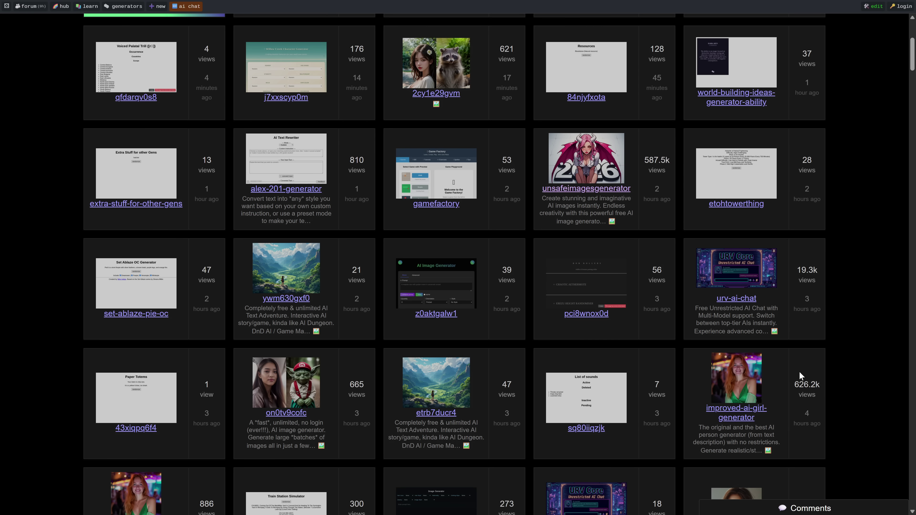
pyautogui.scroll(-5, 842, 378)
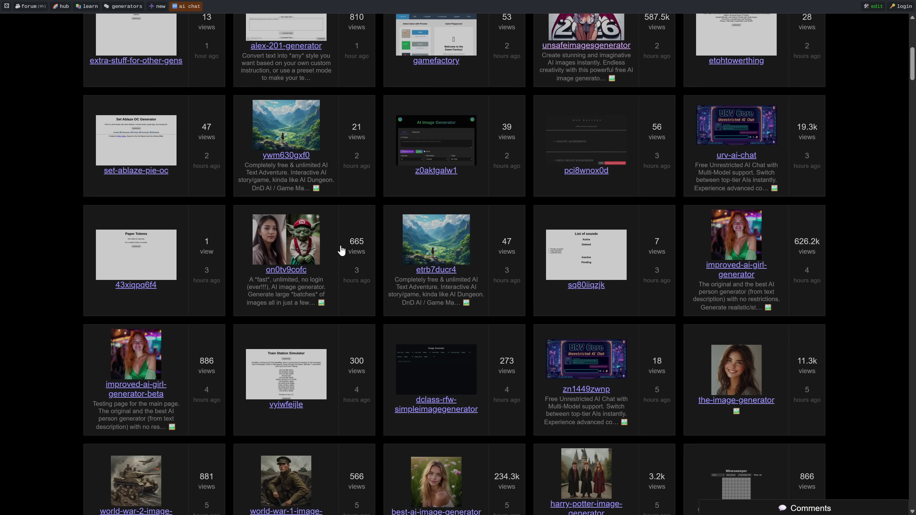
pyautogui.scroll(8, 605, 262)
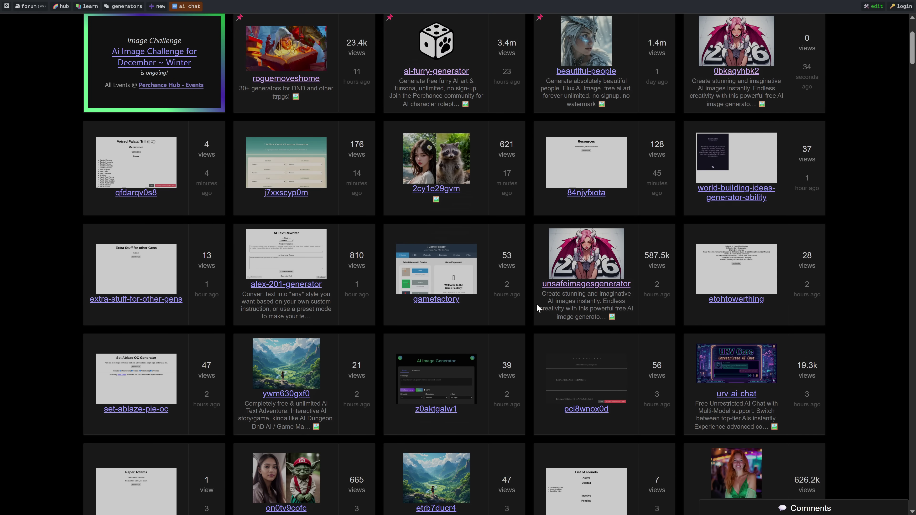
pyautogui.scroll(5, 535, 303)
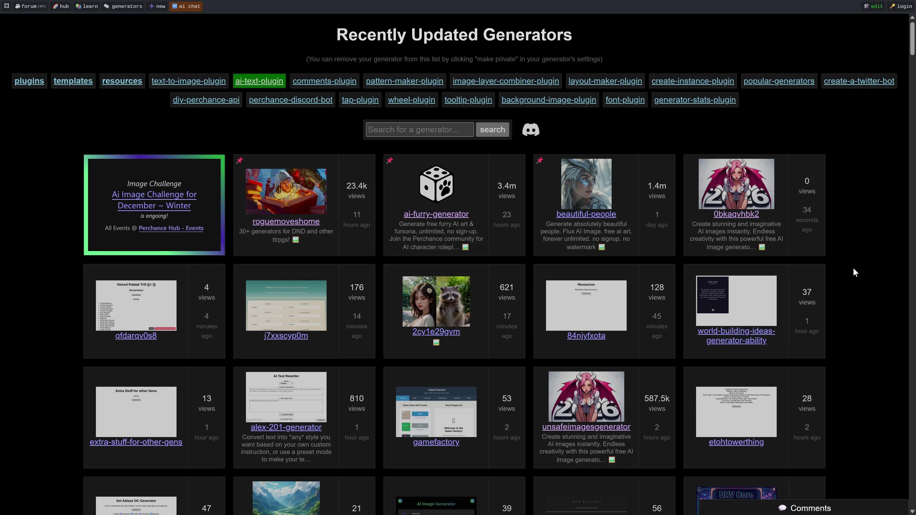
pyautogui.scroll(-5, 851, 271)
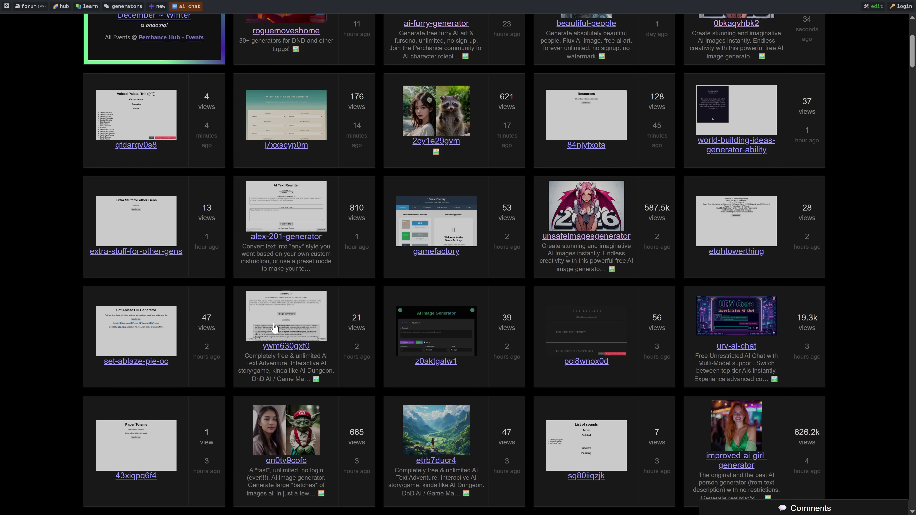
pyautogui.scroll(6, 436, 119)
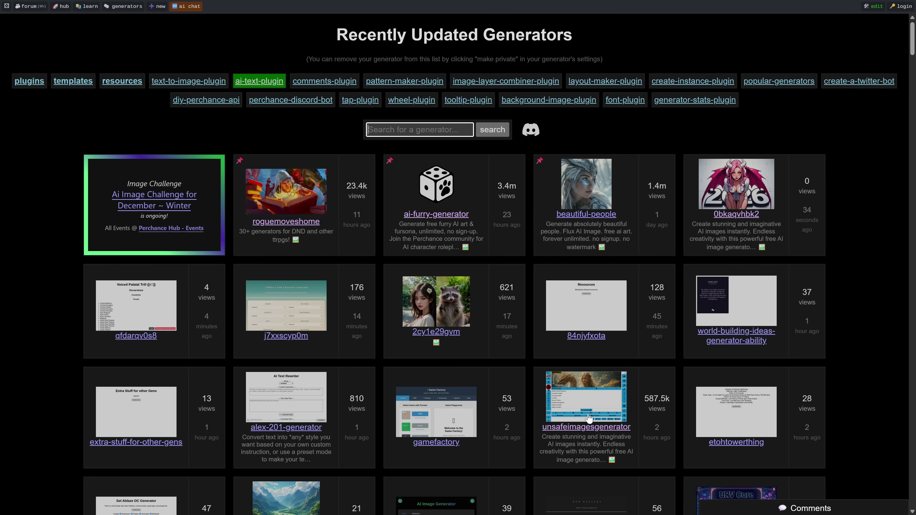
pyautogui.click(594, 399)
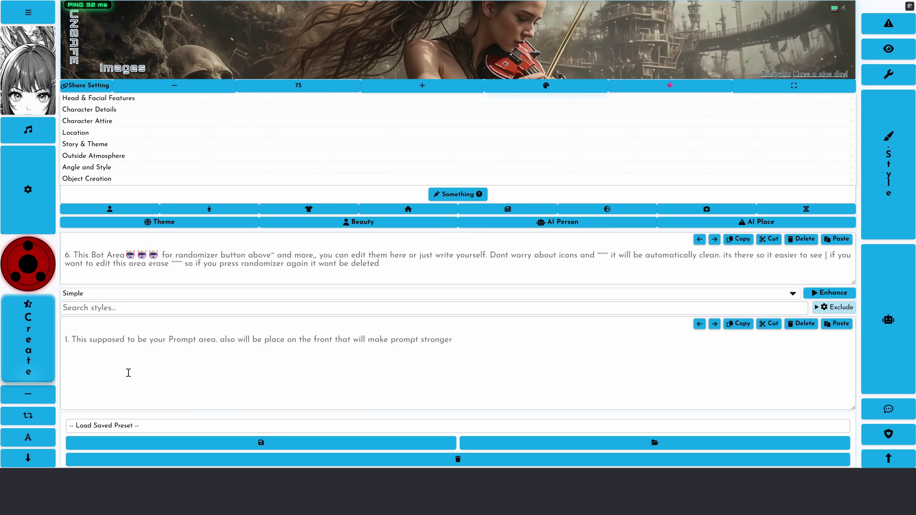
# Scroll through unsafeimagesgenerator's public gallery of recent community images.
pyautogui.scroll(-10, 159, 241)
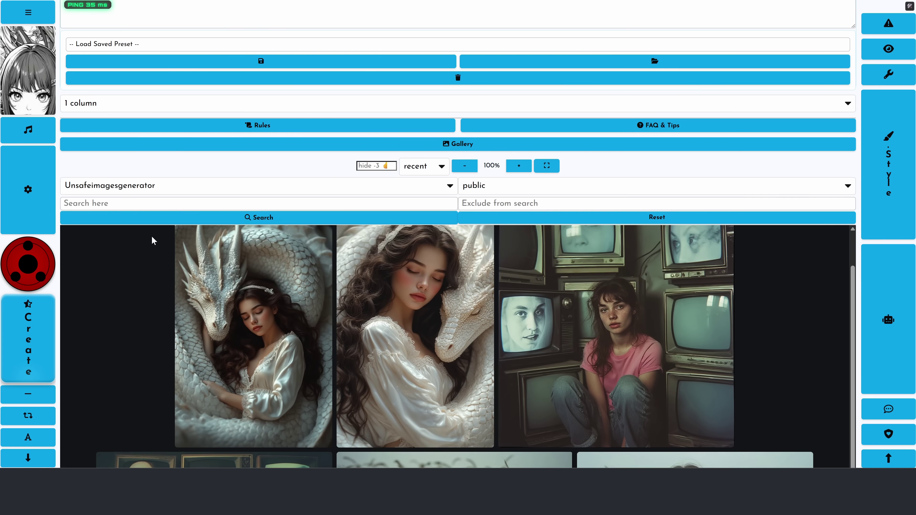
pyautogui.scroll(3, 500, 299)
pyautogui.scroll(-10, 684, 302)
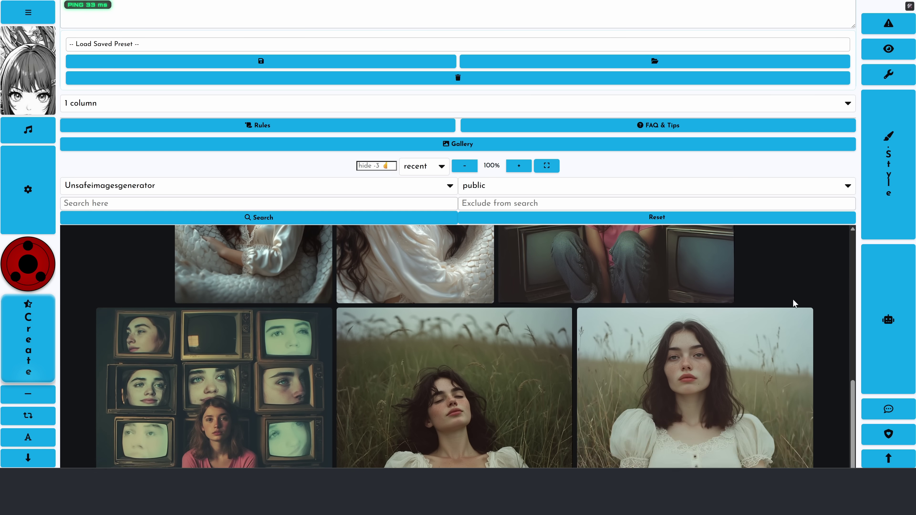
pyautogui.scroll(-3, 378, 330)
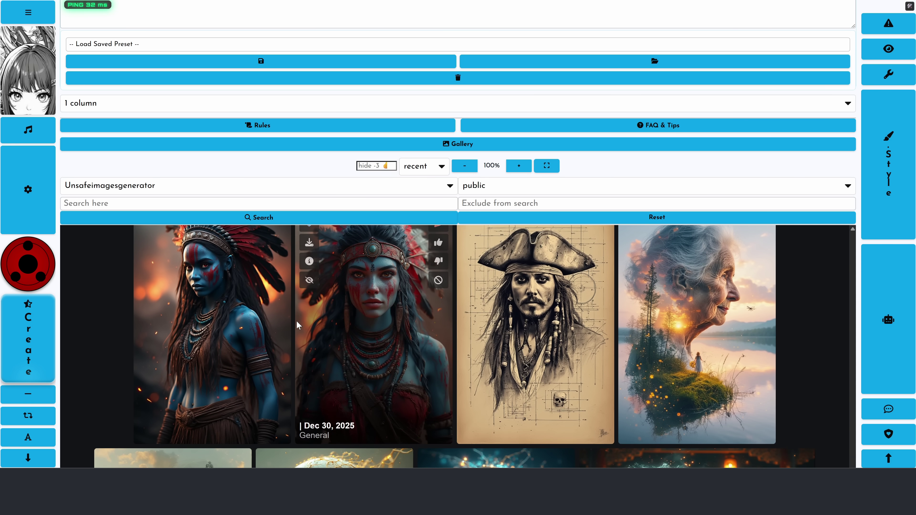
pyautogui.scroll(4, 500, 368)
pyautogui.scroll(-10, 473, 332)
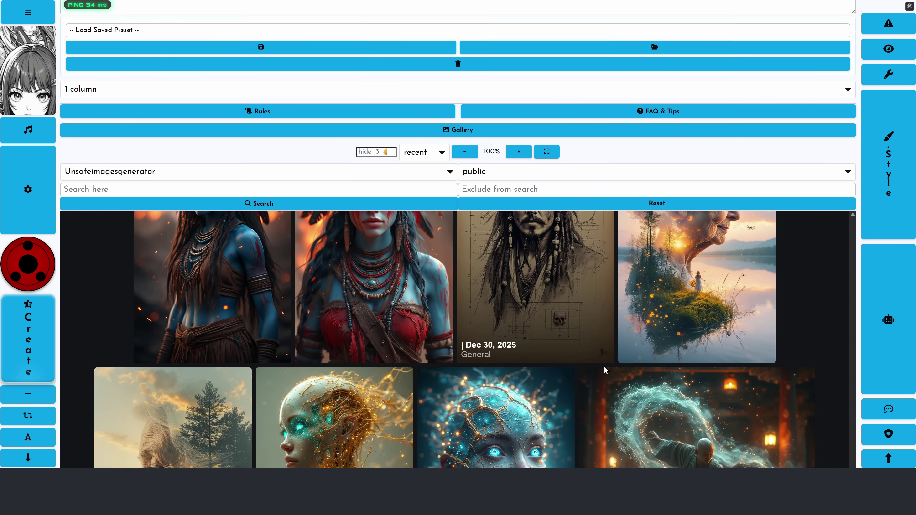
pyautogui.scroll(-15, 593, 358)
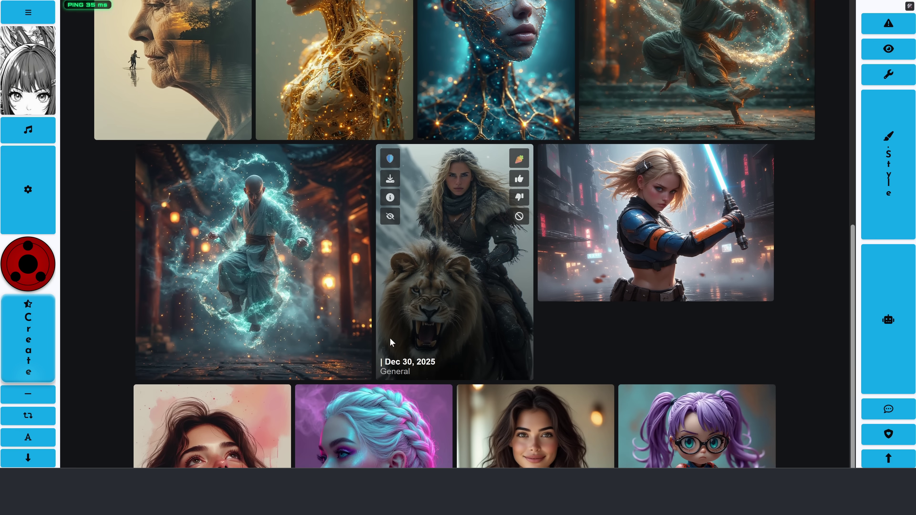
pyautogui.scroll(-10, 144, 346)
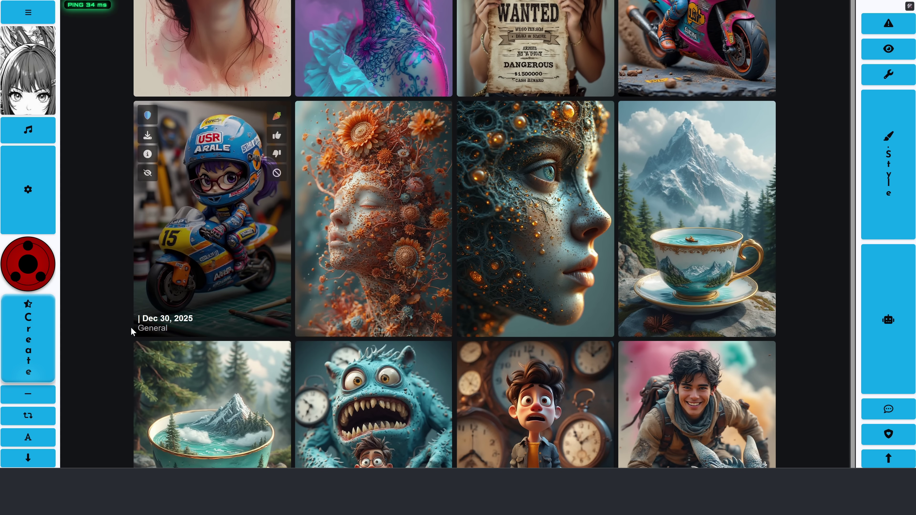
# Paste the person-drawing-a-woman prompt at the top and create a sketch-style image.
pyautogui.press('Home')
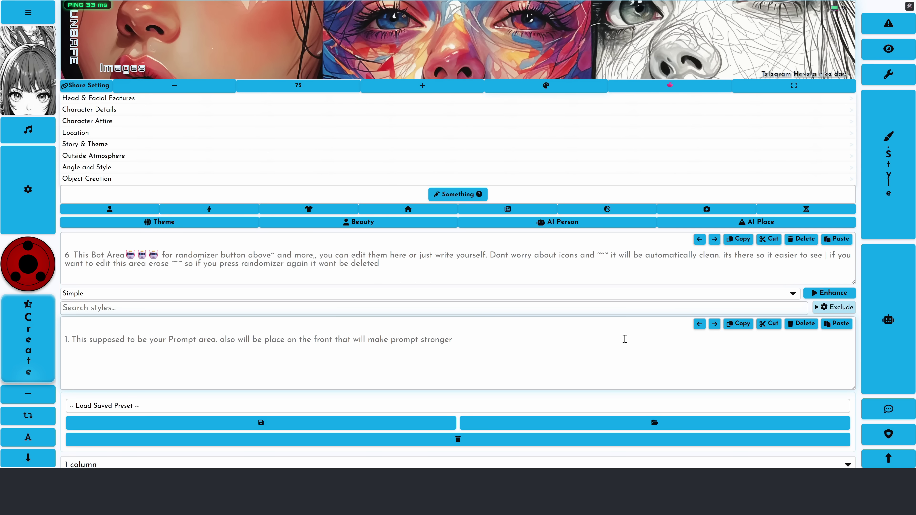
pyautogui.write("Create an image of a person drawing a woman's body.")
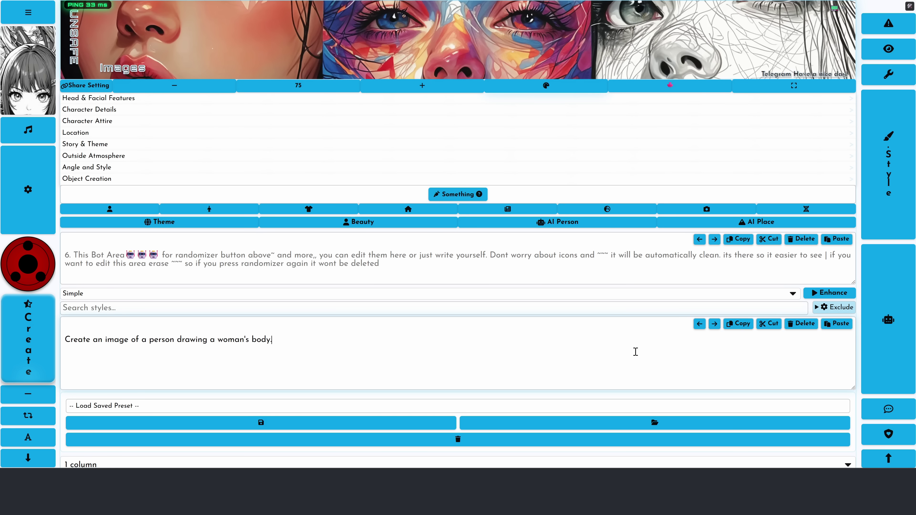
pyautogui.click(17, 305)
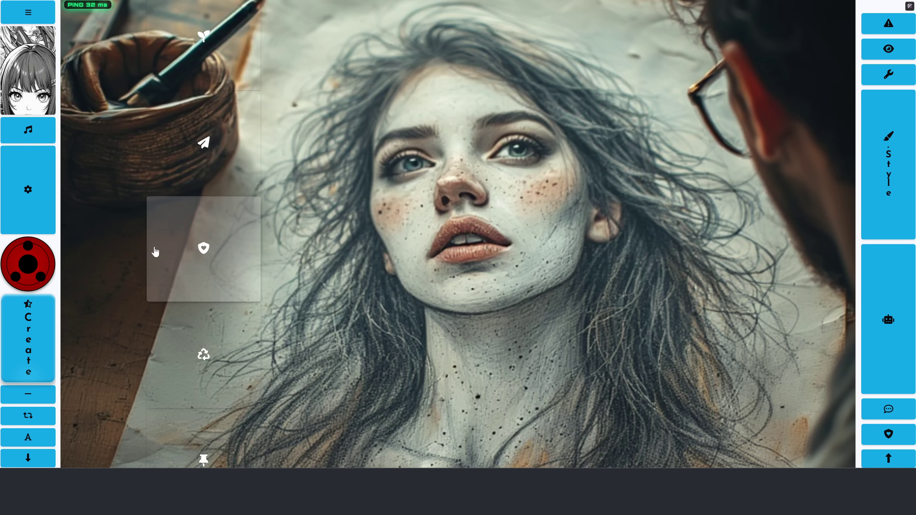
# Look over the generated result and gallery, then show the list of other Perchance tools.
pyautogui.scroll(-8, 303, 252)
pyautogui.scroll(10, 518, 346)
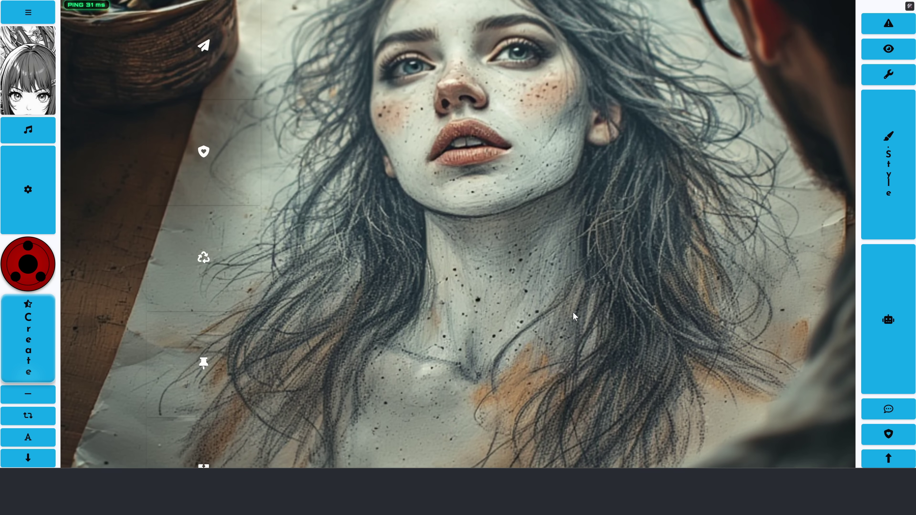
pyautogui.scroll(-15, 568, 200)
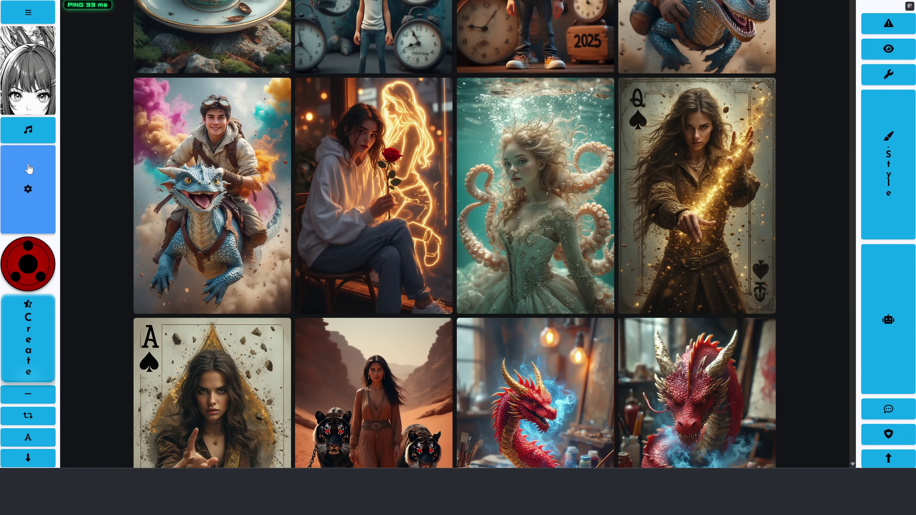
pyautogui.click(19, 18)
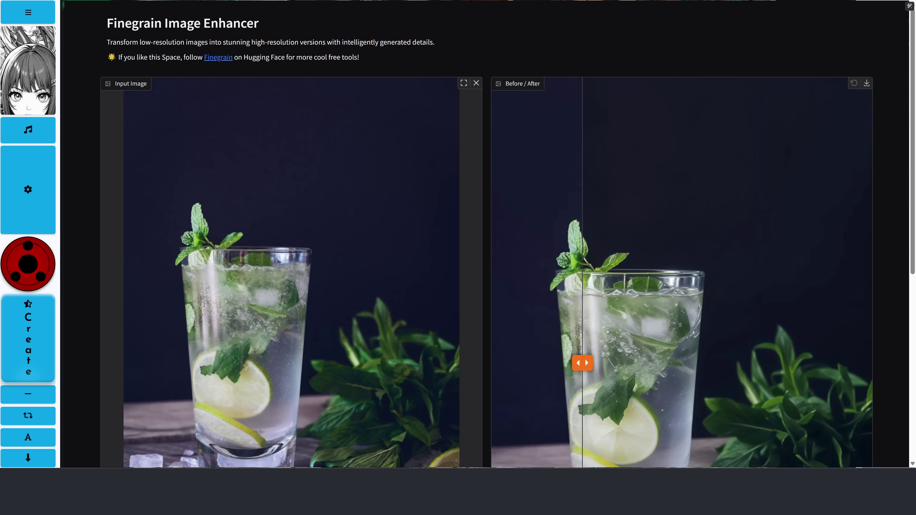
# Drag the Finegrain enhancer's Before/After slider to compare the original and enhanced sample photo.
pyautogui.moveTo(582, 363); pyautogui.dragTo(696, 349)
pyautogui.scroll(-3, 750, 348)
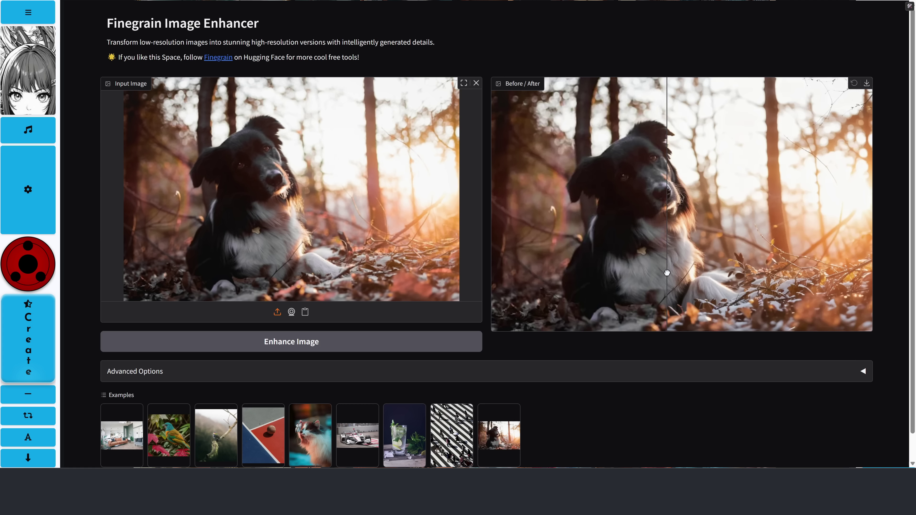
pyautogui.moveTo(667, 273)
pyautogui.mouseDown()
pyautogui.moveTo(642, 267)
pyautogui.moveTo(680, 271)
pyautogui.moveTo(559, 271)
pyautogui.moveTo(681, 274)
pyautogui.moveTo(650, 278)
pyautogui.mouseUp()
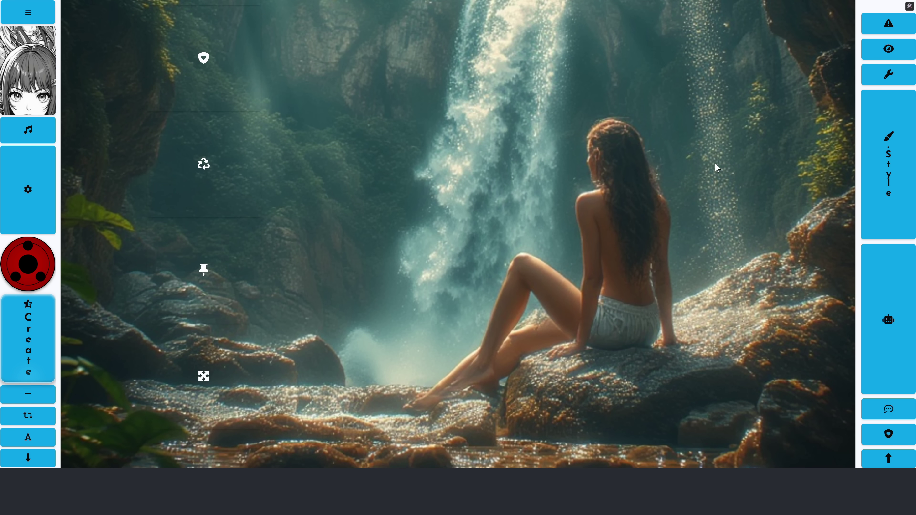
# Scroll down to the generated image of a woman on rocks beneath a waterfall.
pyautogui.scroll(-10, 715, 165)
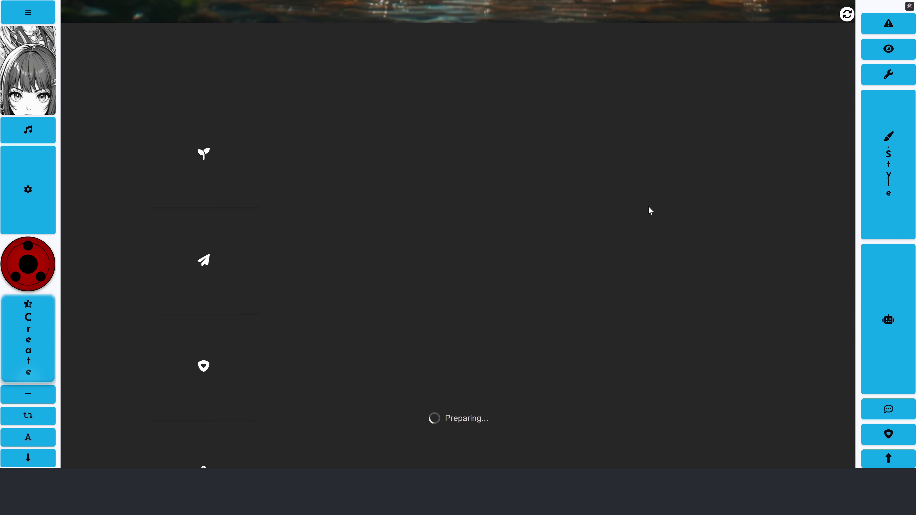
pyautogui.scroll(-3, 642, 211)
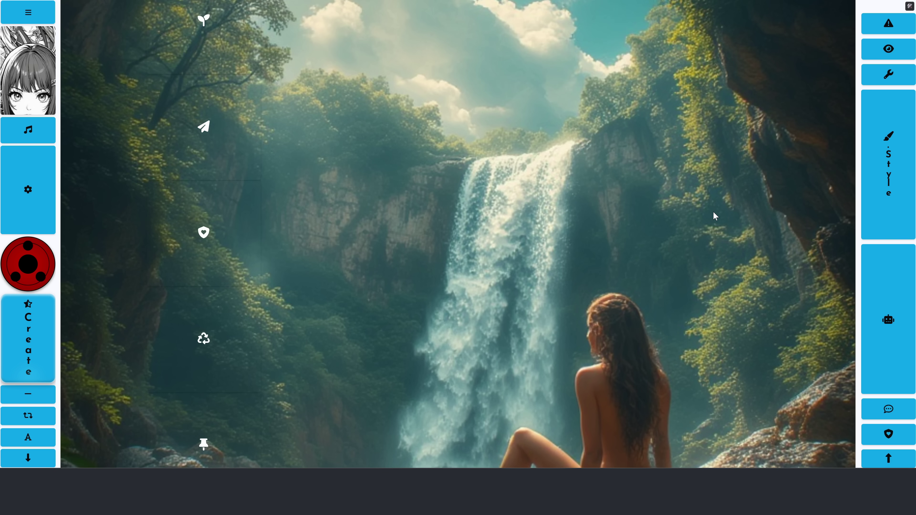
pyautogui.scroll(-10, 709, 194)
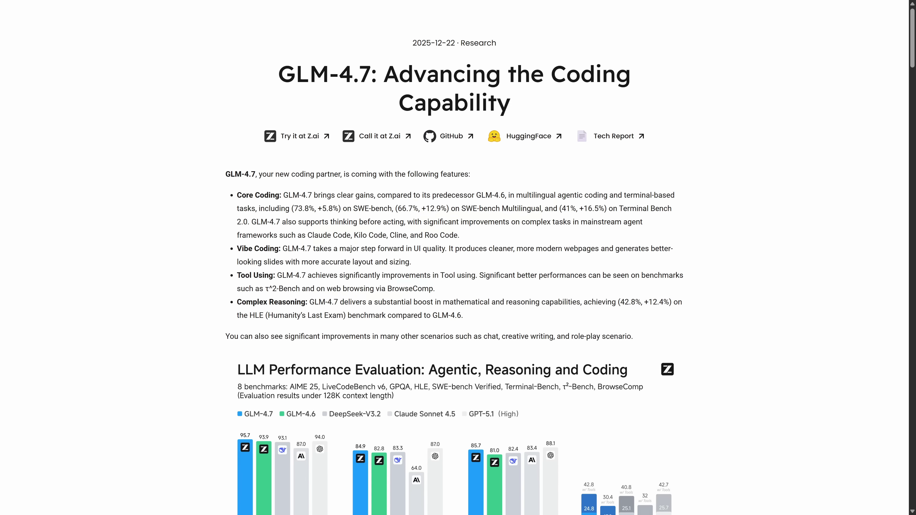
# Scroll through the GLM-4.7 announcement's benchmark charts and results table.
pyautogui.moveTo(267, 78); pyautogui.dragTo(512, 108)
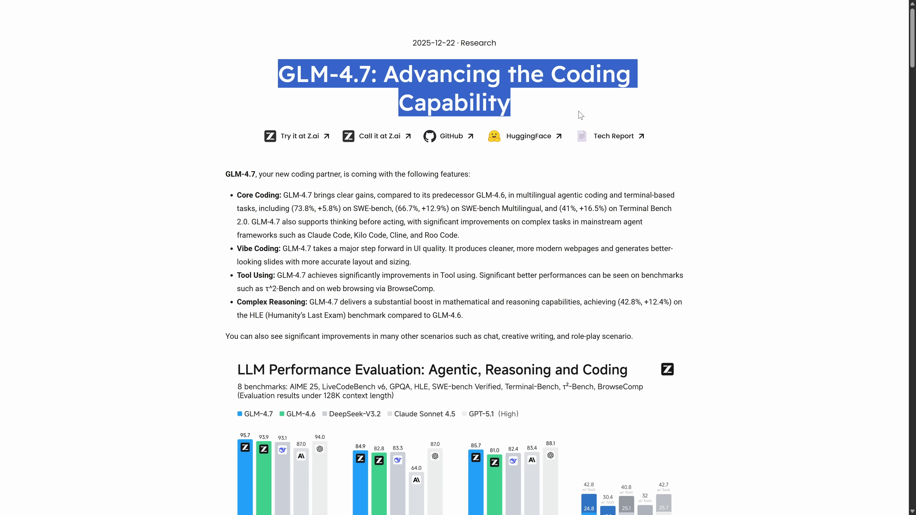
pyautogui.scroll(-8, 677, 144)
pyautogui.scroll(-1, 280, 256)
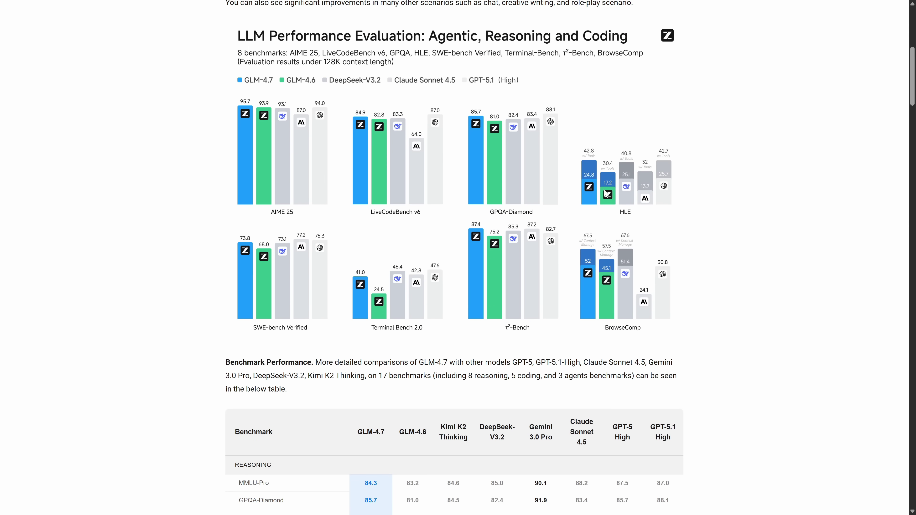
pyautogui.scroll(1, 247, 230)
pyautogui.scroll(-8, 338, 180)
pyautogui.scroll(-13, 338, 181)
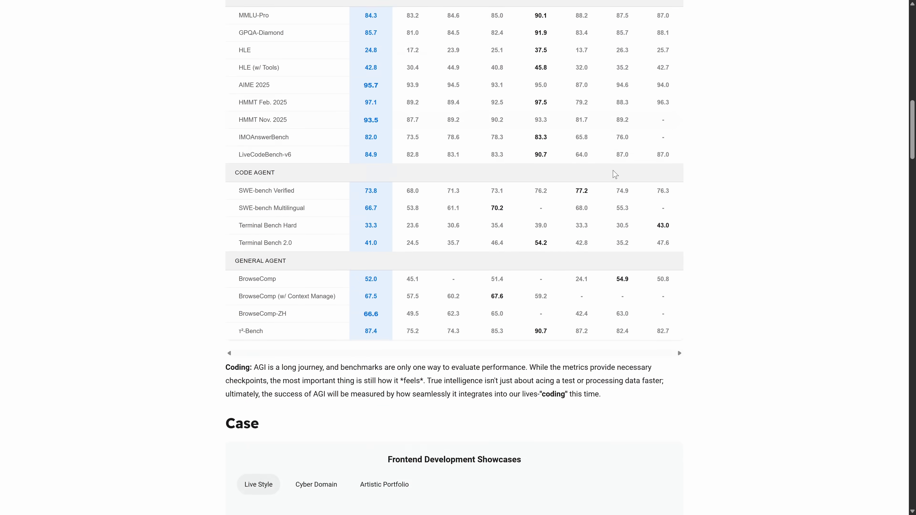
pyautogui.scroll(19, 306, 214)
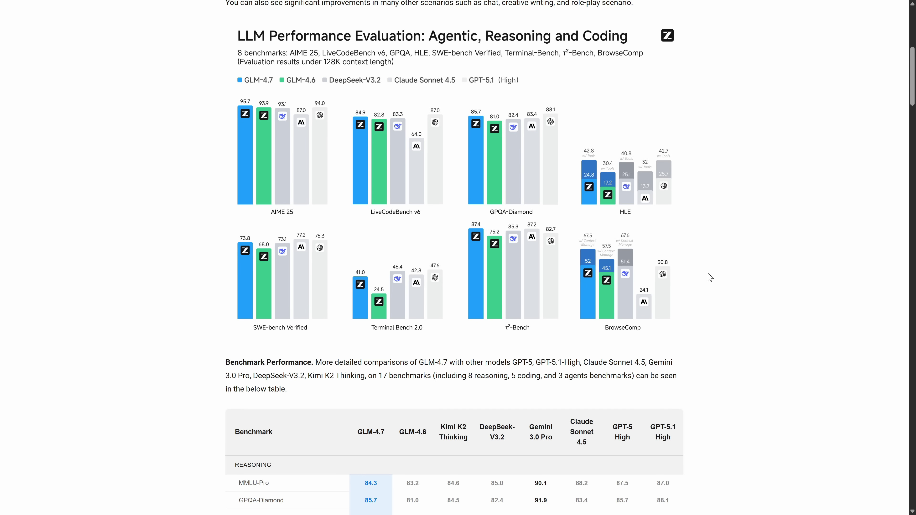
pyautogui.scroll(-15, 709, 277)
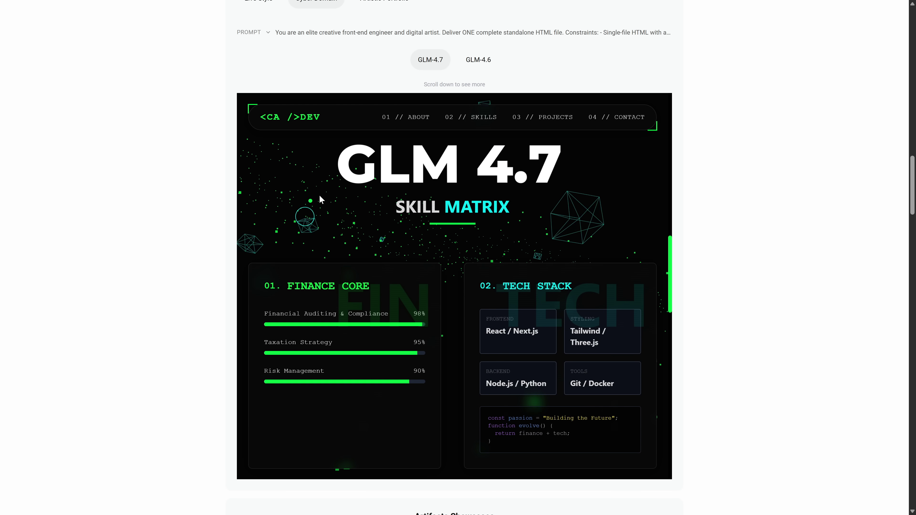
pyautogui.scroll(-16, 319, 195)
pyautogui.scroll(1, 503, 275)
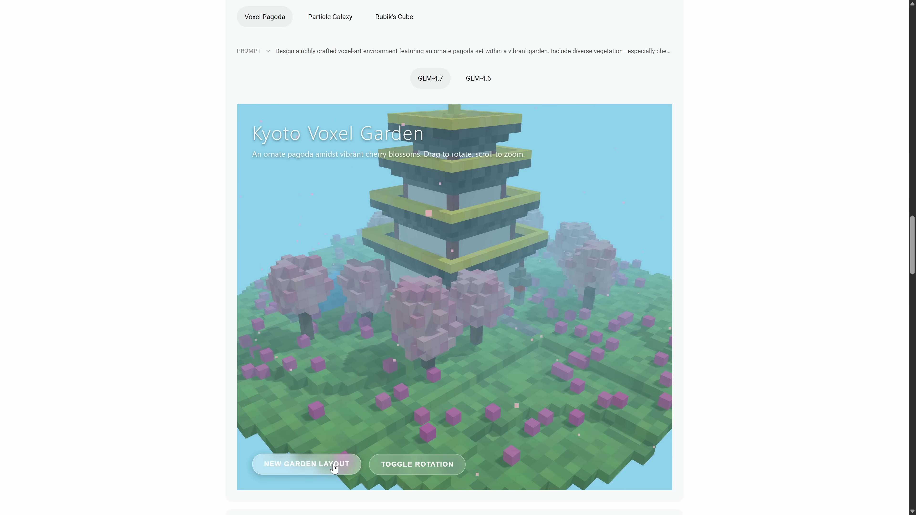
# Generate a new voxel garden layout, then scroll down toward the Poster Showcases.
pyautogui.click(334, 466)
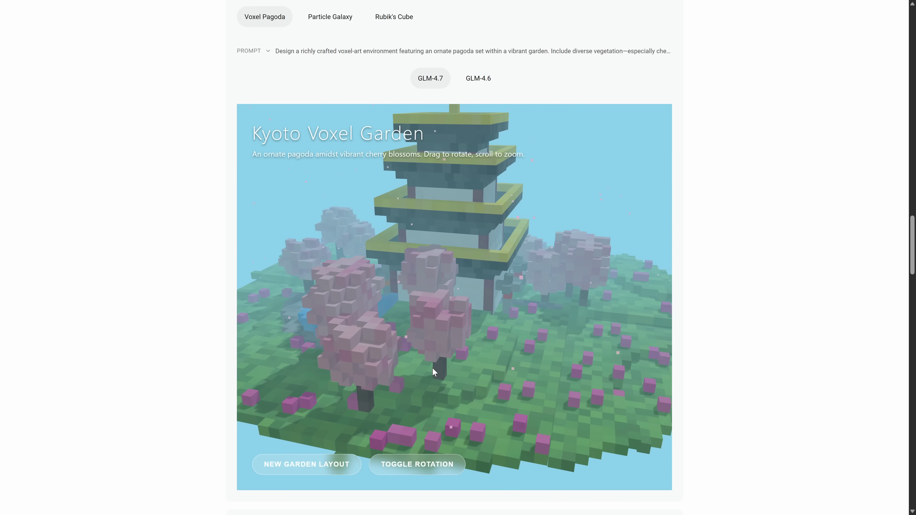
pyautogui.scroll(-3, 769, 293)
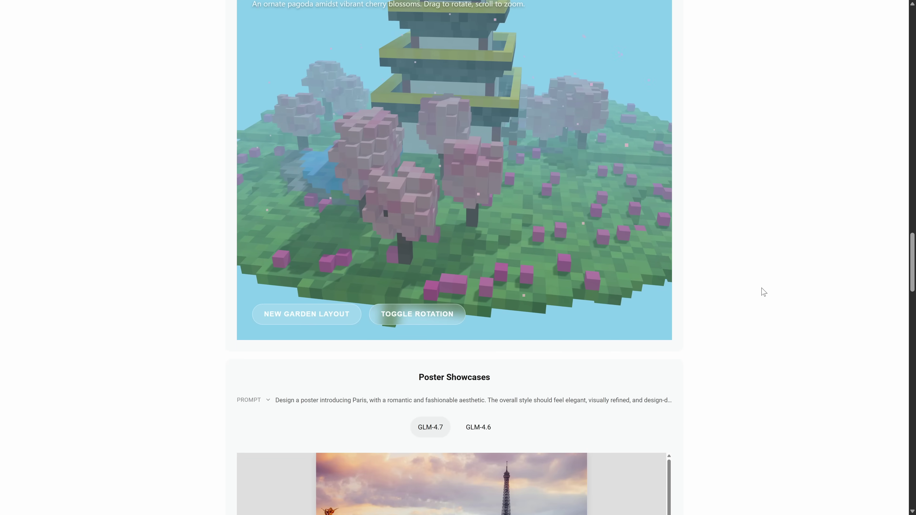
pyautogui.scroll(-8, 761, 291)
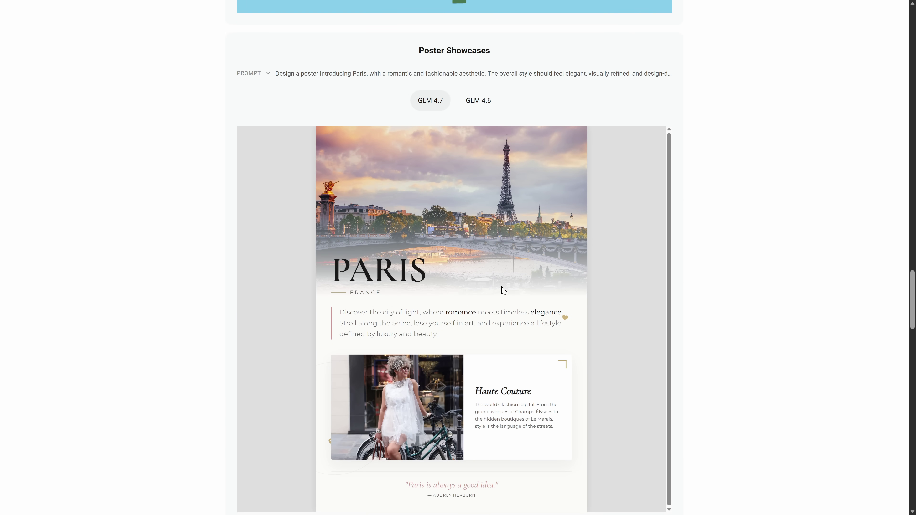
pyautogui.scroll(-4, 504, 291)
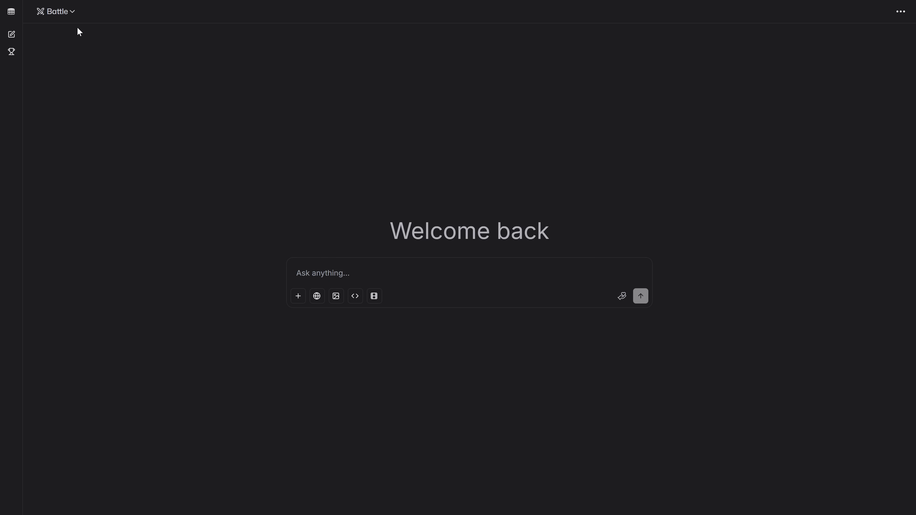
# Switch to Direct Chat with glm-4.7 in Code mode and send the pasted app-building prompt.
pyautogui.click(63, 16)
pyautogui.click(108, 93)
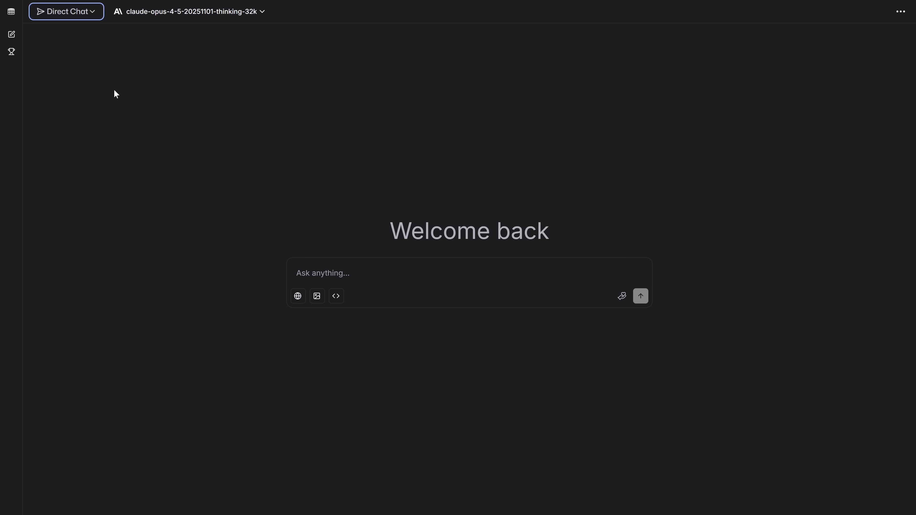
pyautogui.click(336, 296)
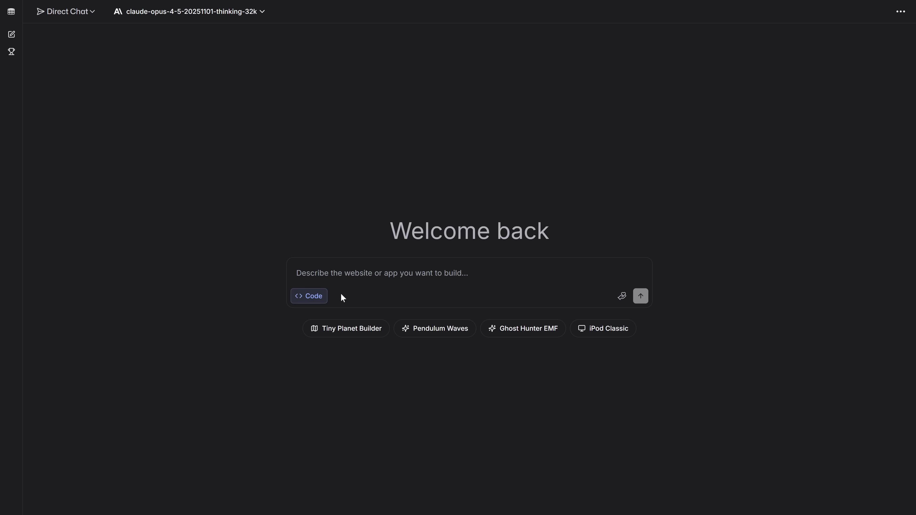
pyautogui.click(201, 13)
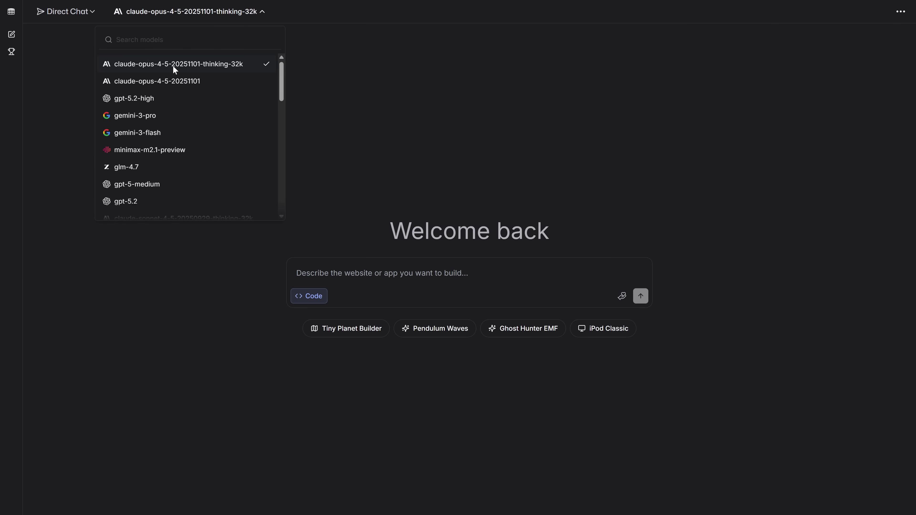
pyautogui.click(138, 170)
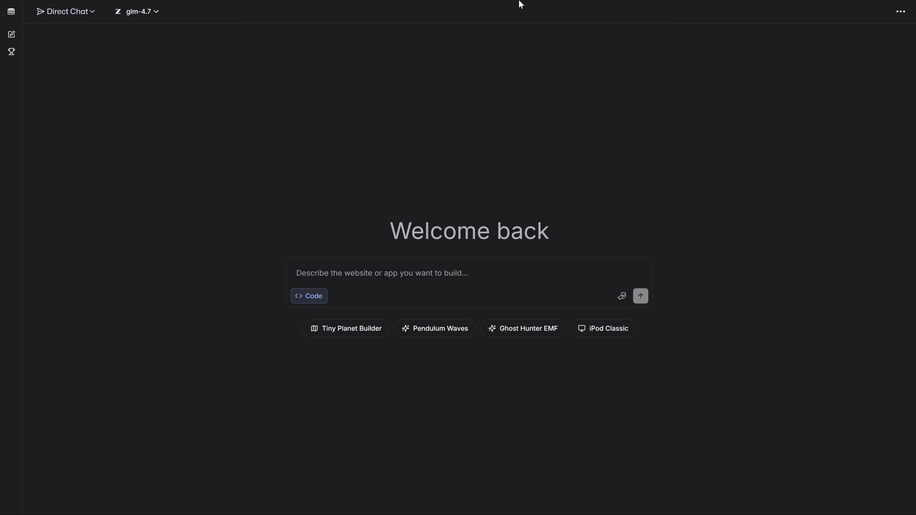
pyautogui.write('Build a complete browser game as a SINGLE self-contained HTML file (one file only). Offline: no external assets, no CDNs. Use requestAnimationFrame + deltaTime. Game: ‘Wizard’s Key Rush’ — top-down arcade where you collect floating keys, dodge moving cursed runes, and open 3 magical gates. Include: main menu, settings (volume, difficulty), pause, score, combo system, particles, and mobile touch controls. Output ONLY the HTML')
pyautogui.click(640, 320)
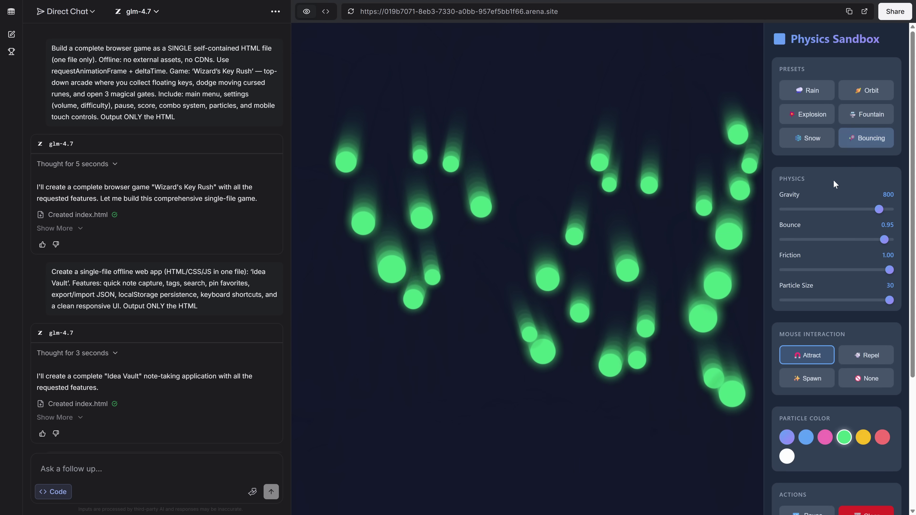
# Switch the Physics Sandbox between the Fountain, Explosion and Orbit presets.
pyautogui.click(880, 122)
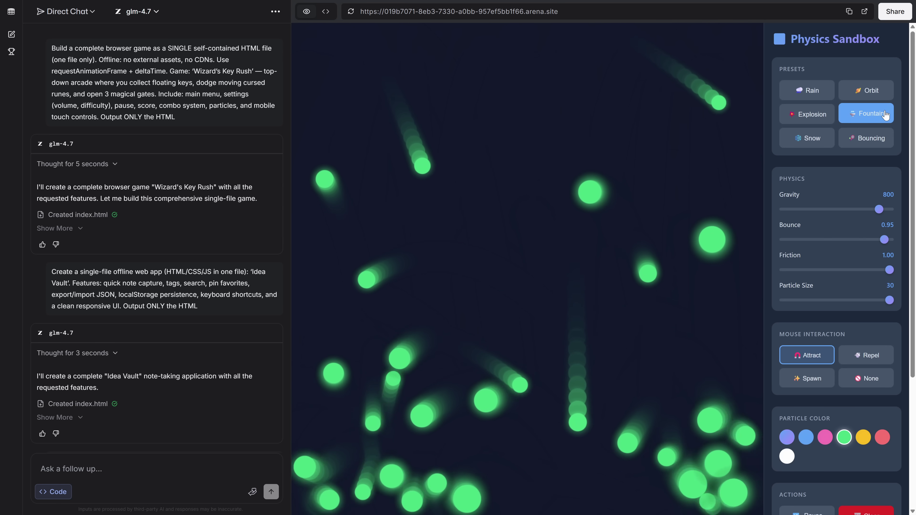
pyautogui.click(832, 114)
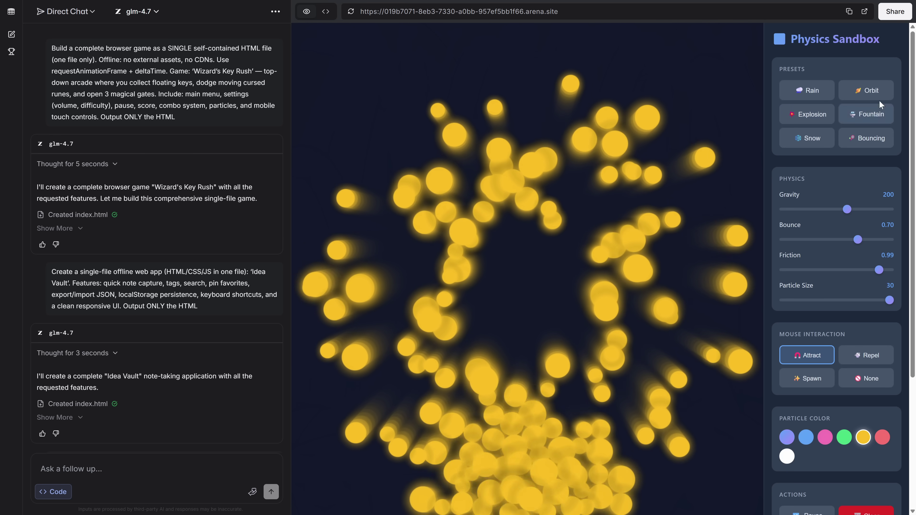
pyautogui.click(876, 98)
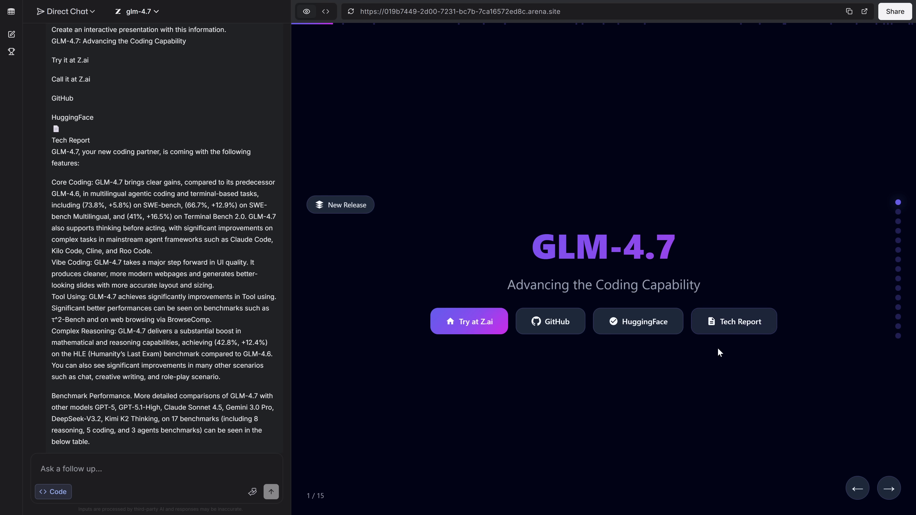
# Page through the GLM-4.7 presentation from Core Coding Capabilities to the Preserved Thinking slide.
pyautogui.press('Right')
pyautogui.press('Right')
pyautogui.press('Right')
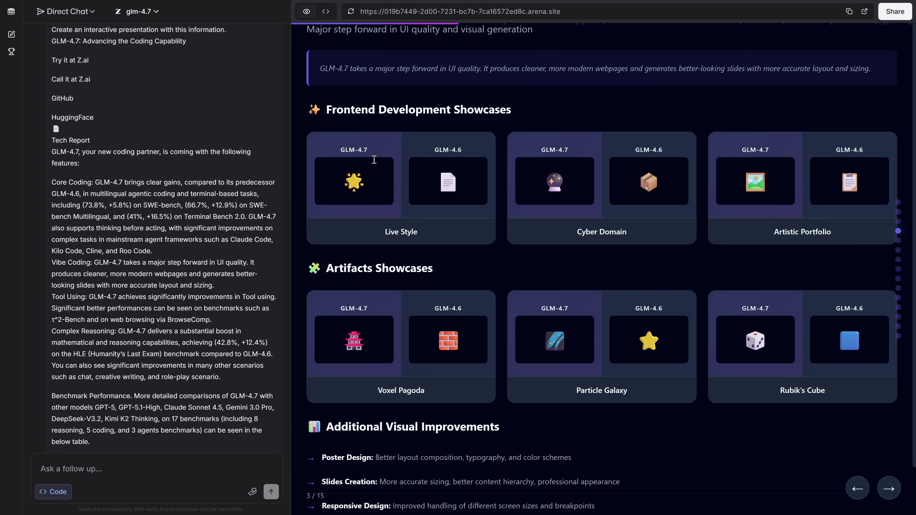
pyautogui.press('Left')
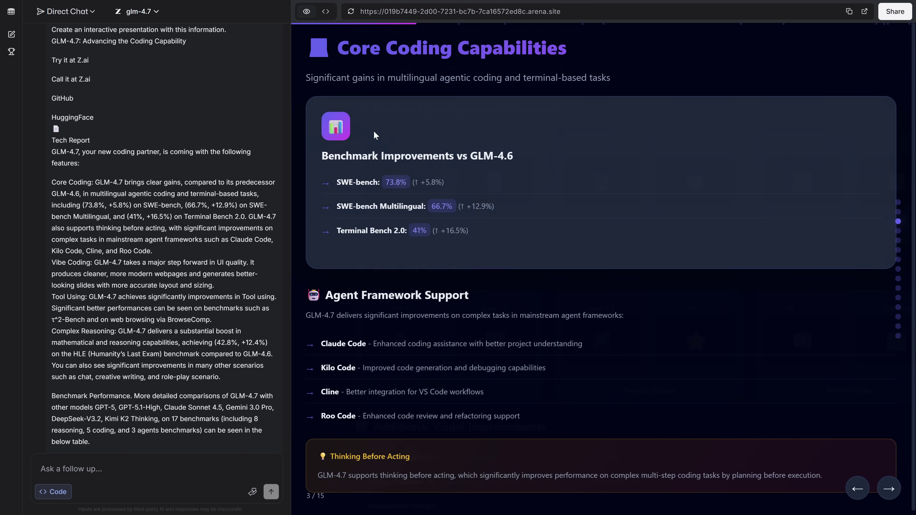
pyautogui.press('Right')
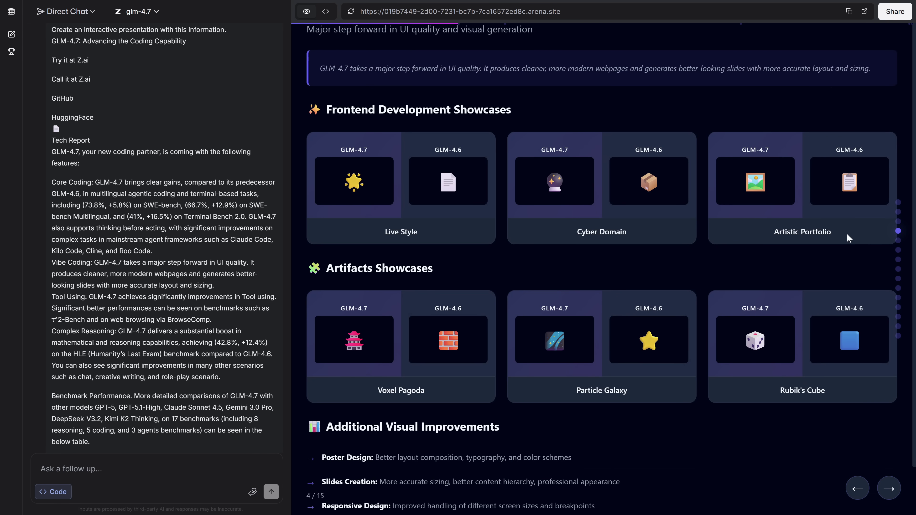
pyautogui.press('Right')
pyautogui.press('Right')
pyautogui.press('Right')
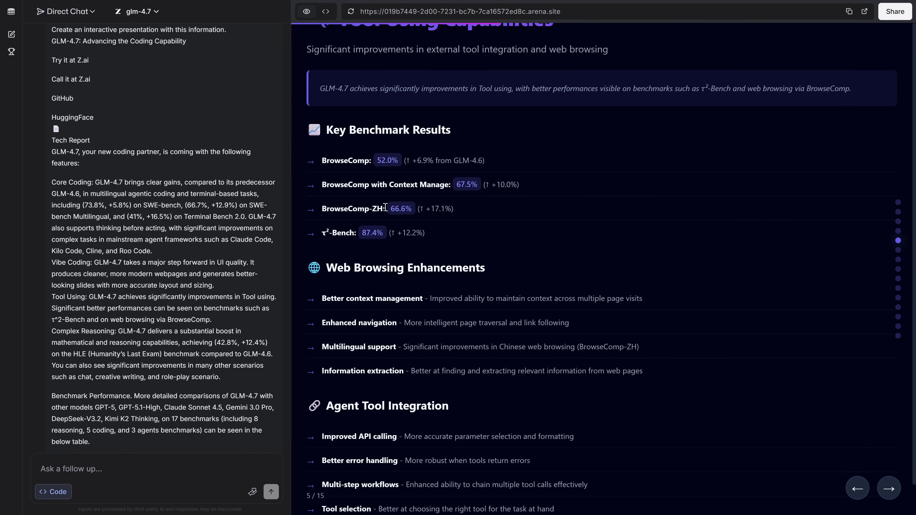
pyautogui.press('Right')
pyautogui.press('Right')
pyautogui.press('Right')
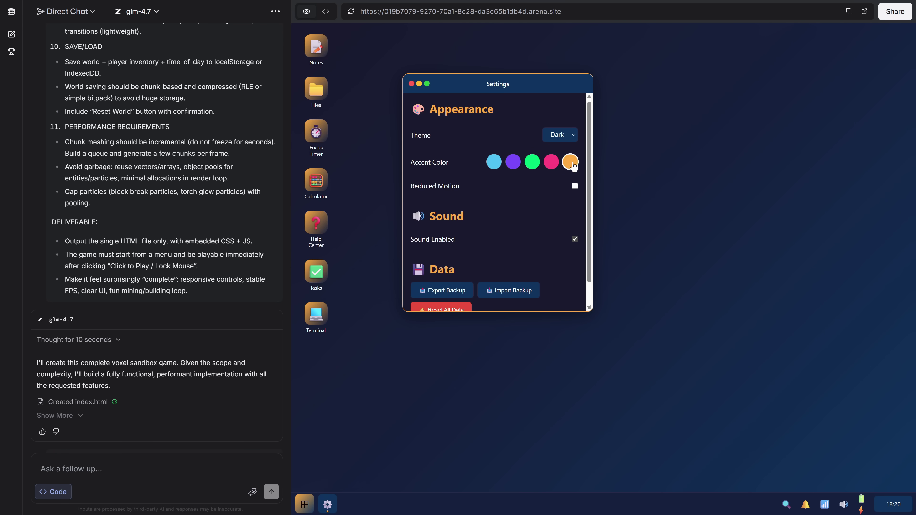
# Reset all data in the desktop simulator's Settings and confirm.
pyautogui.scroll(-1, 441, 254)
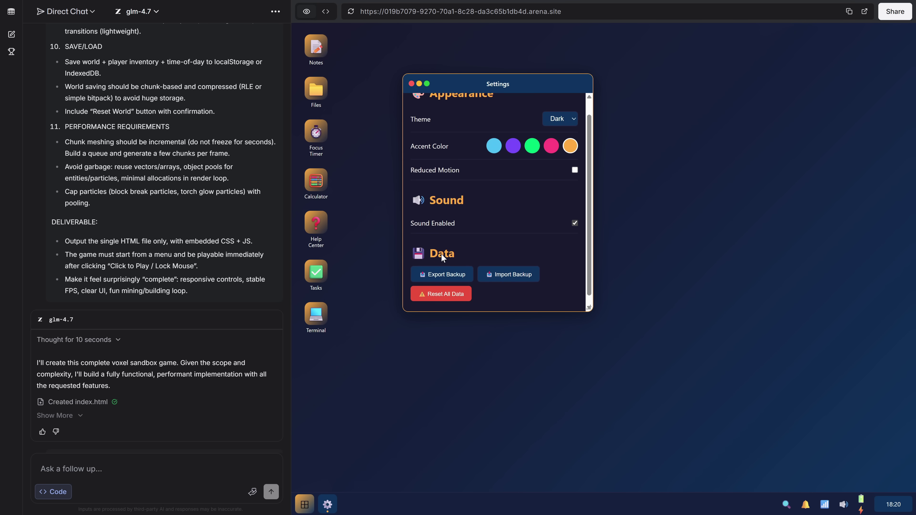
pyautogui.click(433, 287)
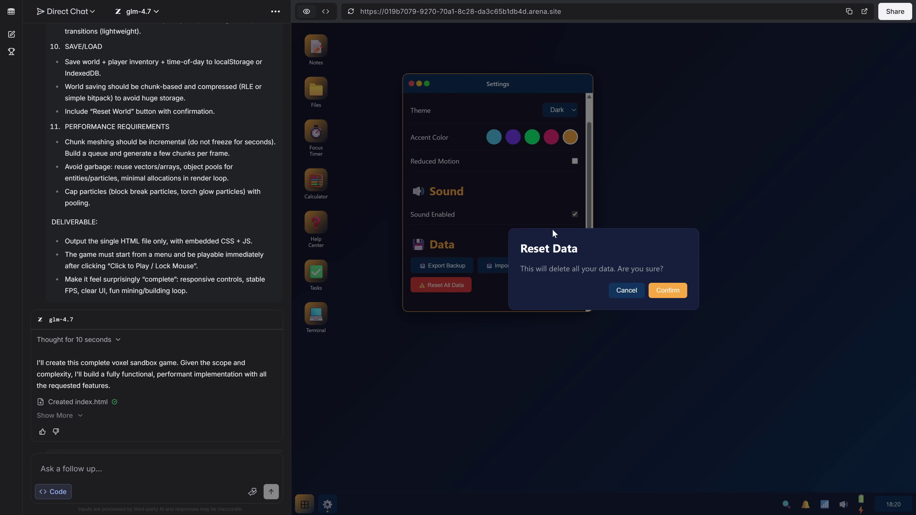
pyautogui.click(657, 293)
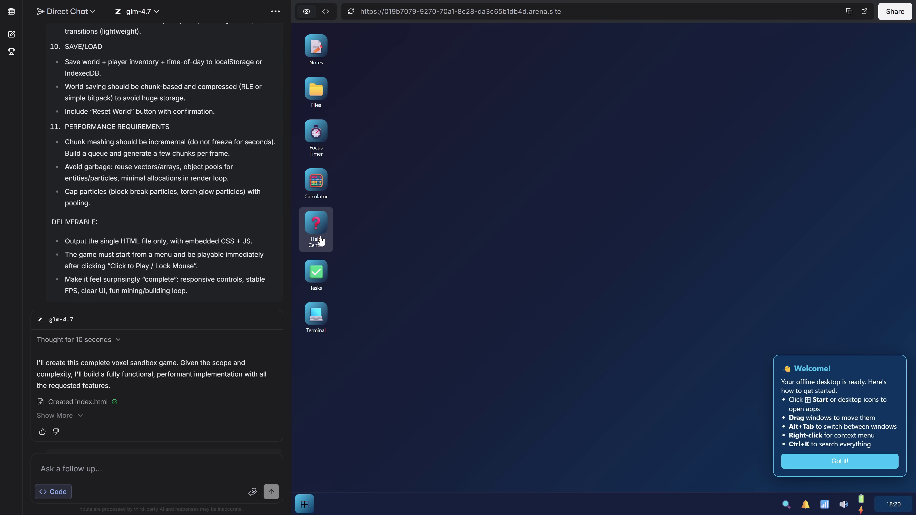
# Dismiss the Welcome popup, create a new note, and turn the Rubik's Cube's bottom layer.
pyautogui.click(855, 465)
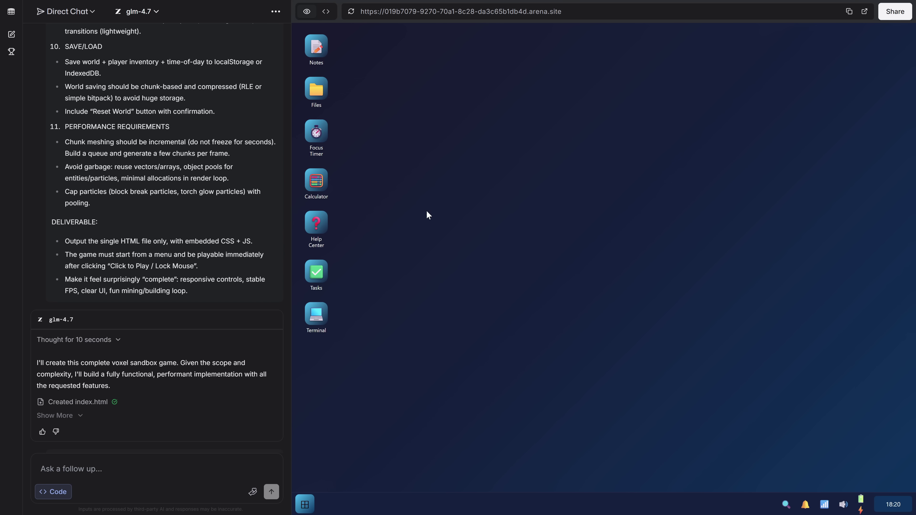
pyautogui.click(498, 218)
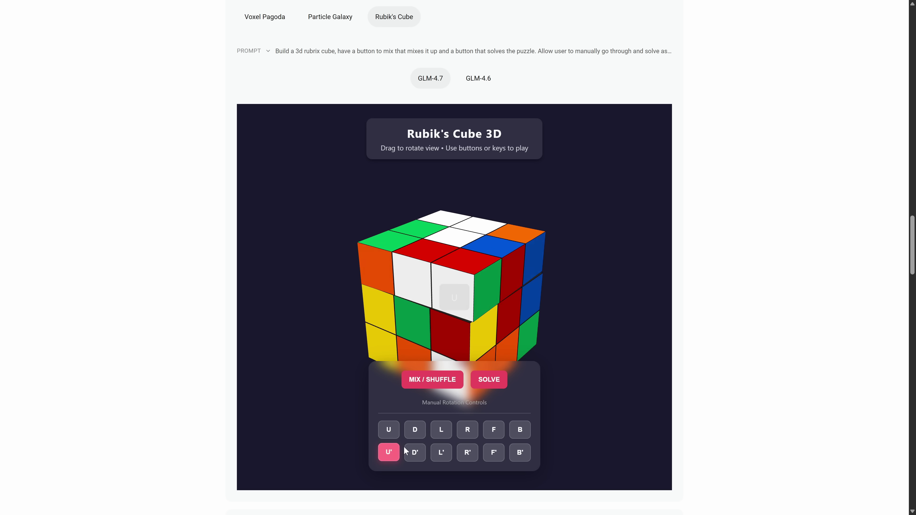
pyautogui.click(414, 429)
# Turn the Rubik's Cube's left, F', B', F, F and R layers.
pyautogui.click(440, 429)
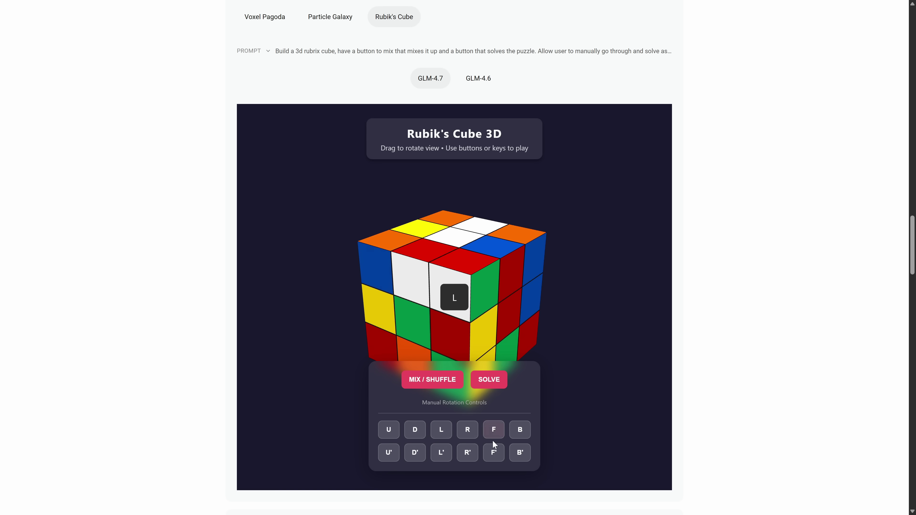
pyautogui.click(494, 452)
pyautogui.click(528, 449)
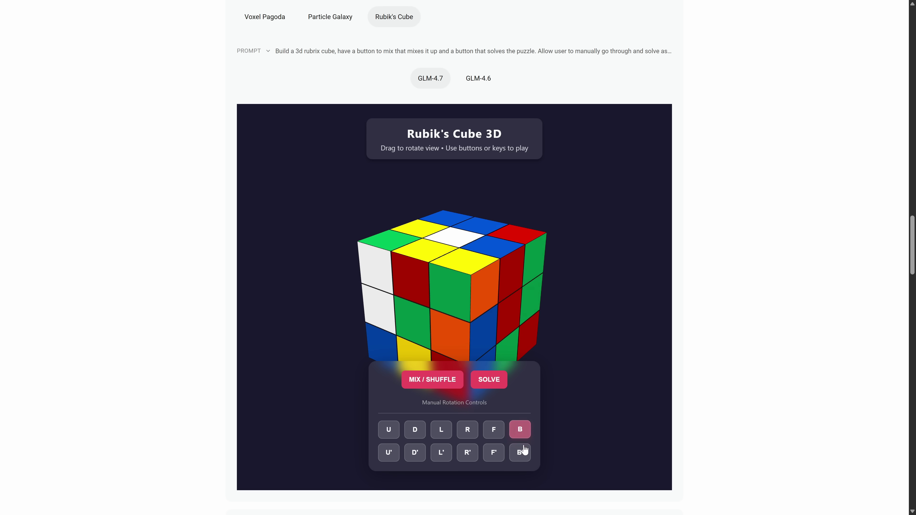
pyautogui.click(492, 431)
pyautogui.click(493, 432)
pyautogui.click(467, 430)
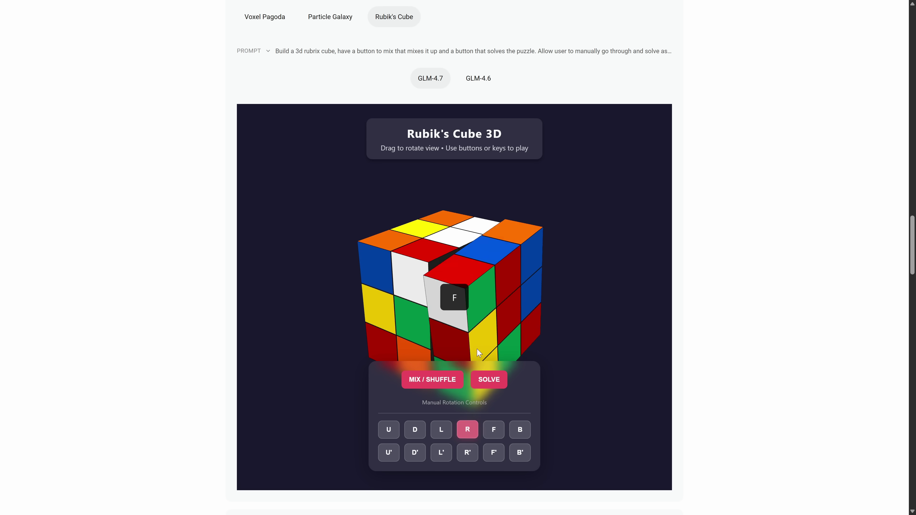
# Scroll through the Zootopia deck in the Slides Creation Showcase, down to the Legacy slide.
pyautogui.scroll(-15, 721, 255)
pyautogui.scroll(-9, 584, 280)
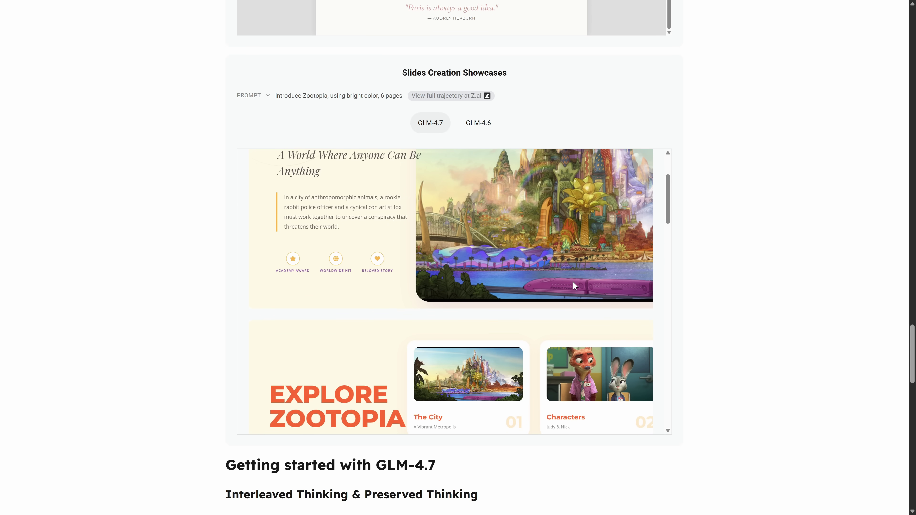
pyautogui.scroll(-10, 572, 281)
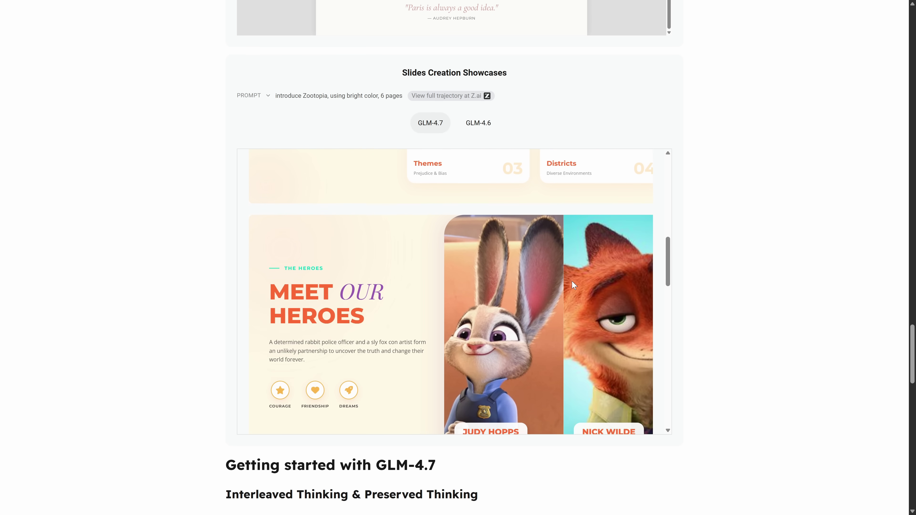
pyautogui.scroll(-10, 571, 281)
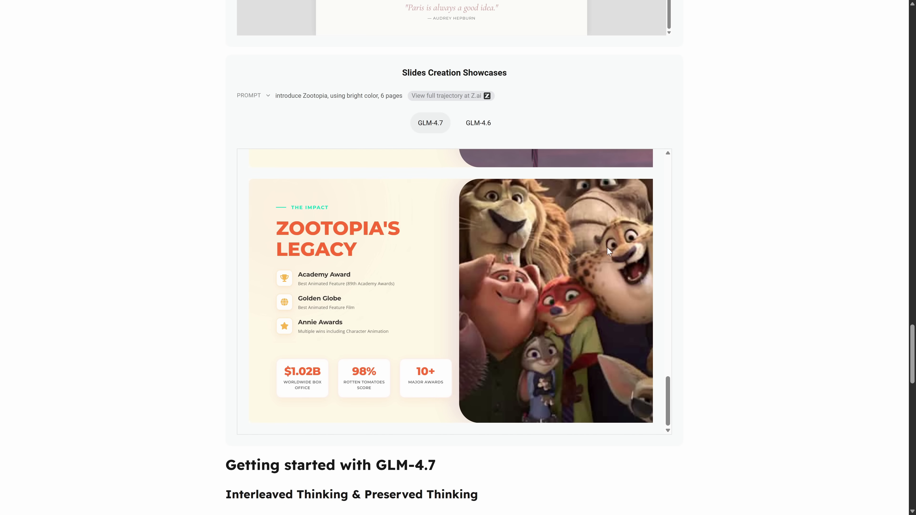
pyautogui.scroll(4, 385, 155)
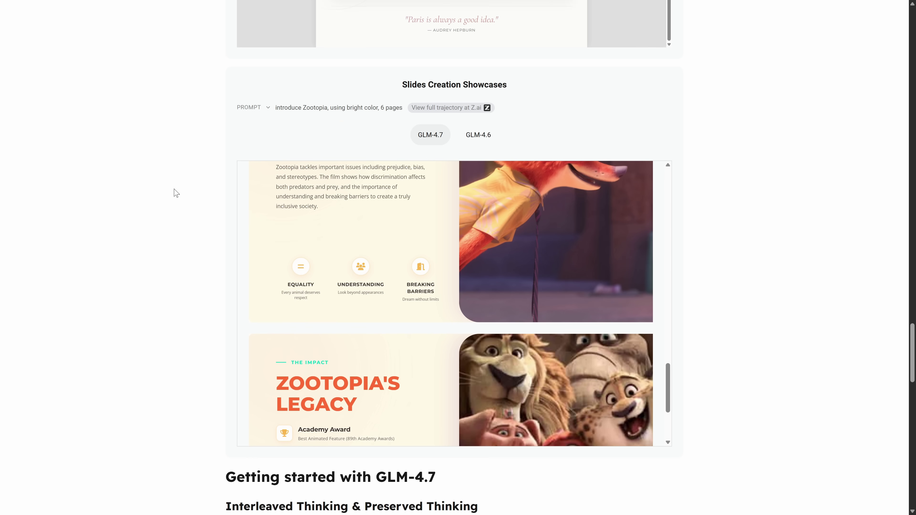
pyautogui.scroll(4, 176, 200)
pyautogui.scroll(-6, 305, 238)
pyautogui.scroll(6, 302, 233)
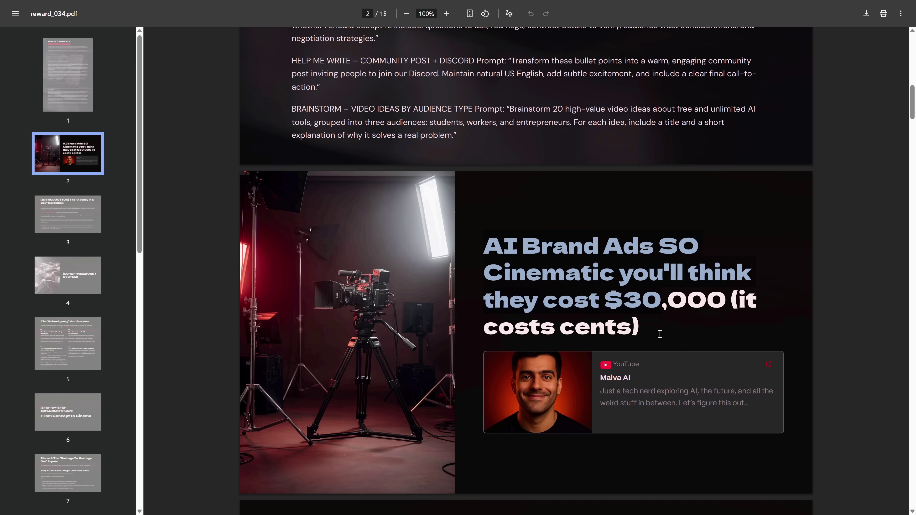
# Select the AI Brand Ads title and the page-1 cinematic desk clip prompt in the PDF guide.
pyautogui.moveTo(660, 334); pyautogui.dragTo(645, 335)
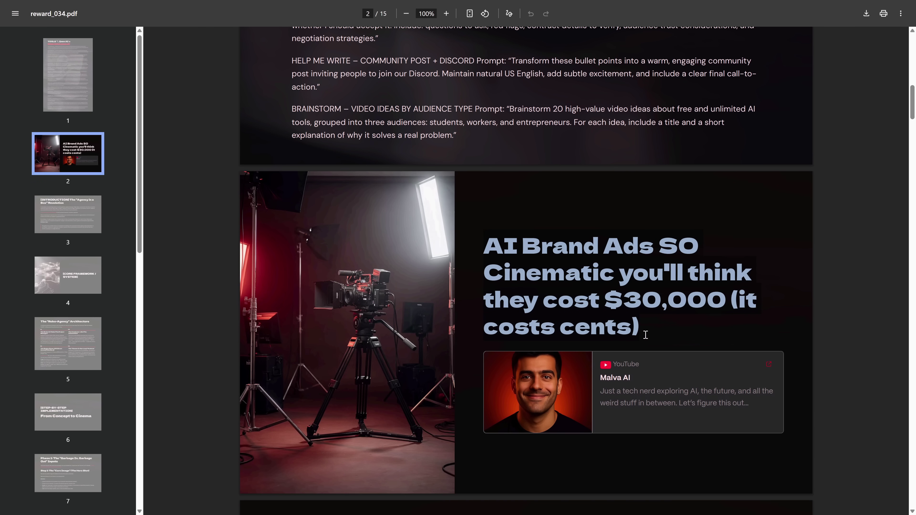
pyautogui.click(652, 330)
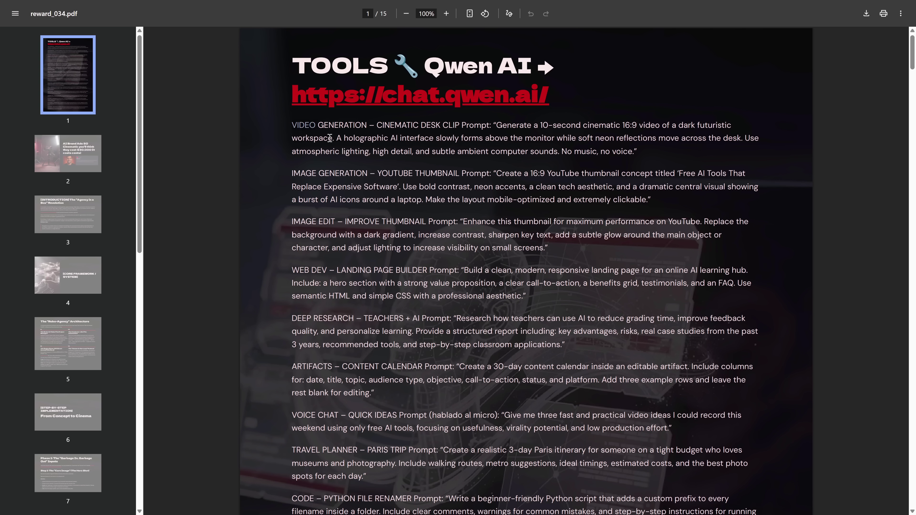
pyautogui.moveTo(330, 138); pyautogui.dragTo(364, 176)
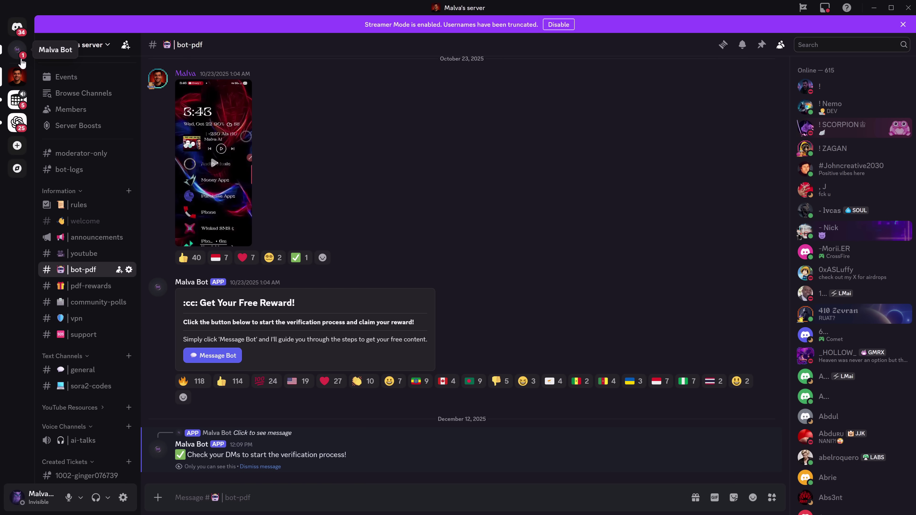
# Open the bot's Discord DM and paste a YouTube video link into the reply.
pyautogui.click(21, 59)
pyautogui.click(352, 491)
pyautogui.write('https://www.youtube.com/watch?v=U2JUXqn_Yg0')
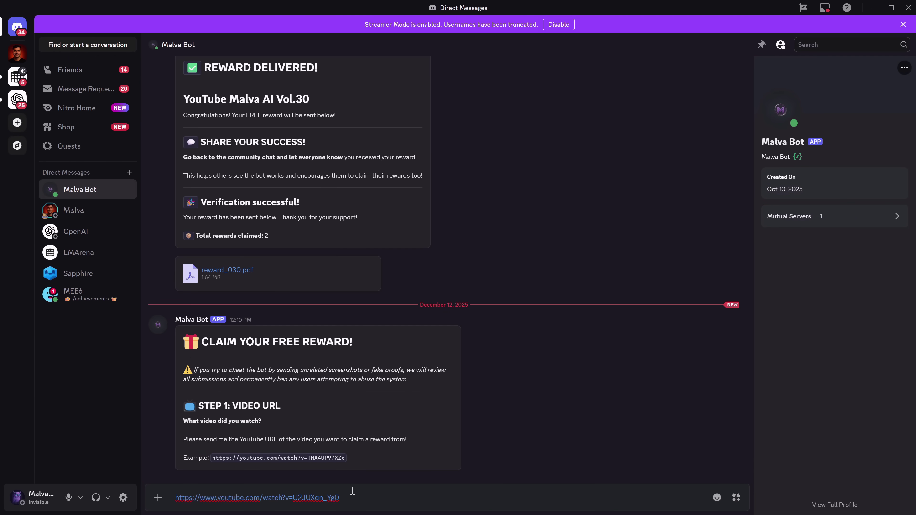